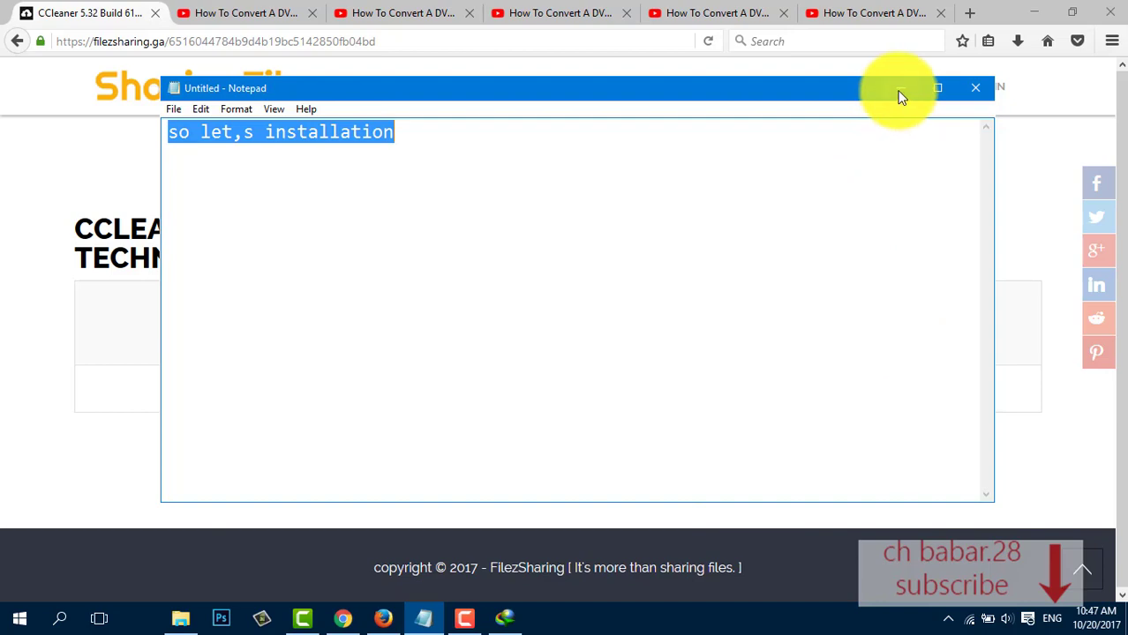
- Clear the Notepad and browser windows out of view and reposition the downloaded CCleaner archive on the desktop
click(900, 89)
click(788, 217)
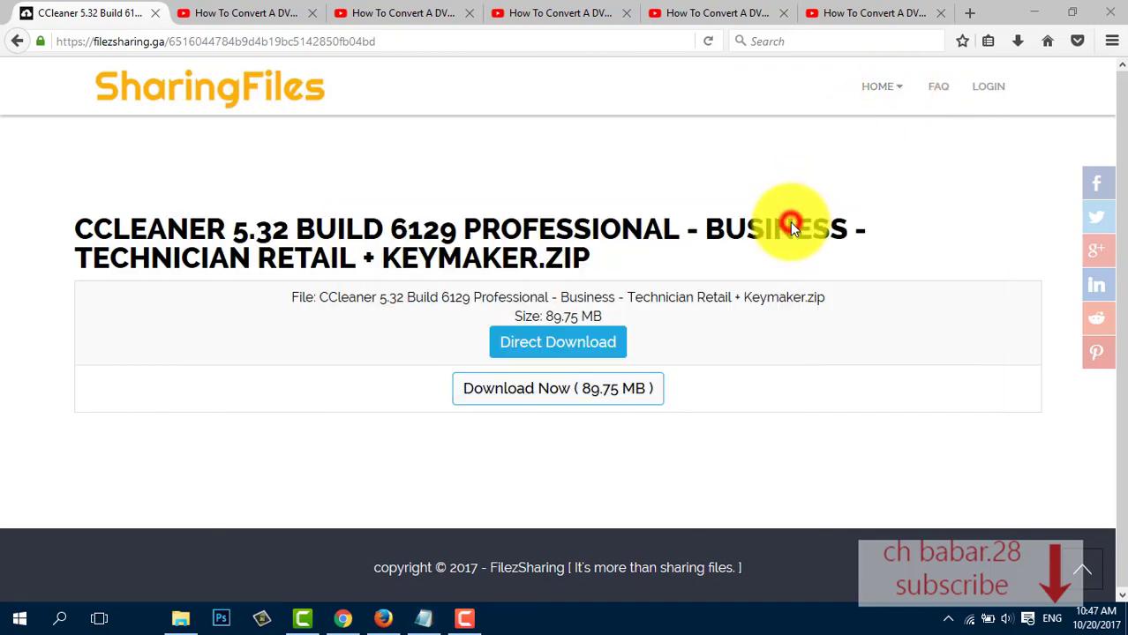
key(super+d)
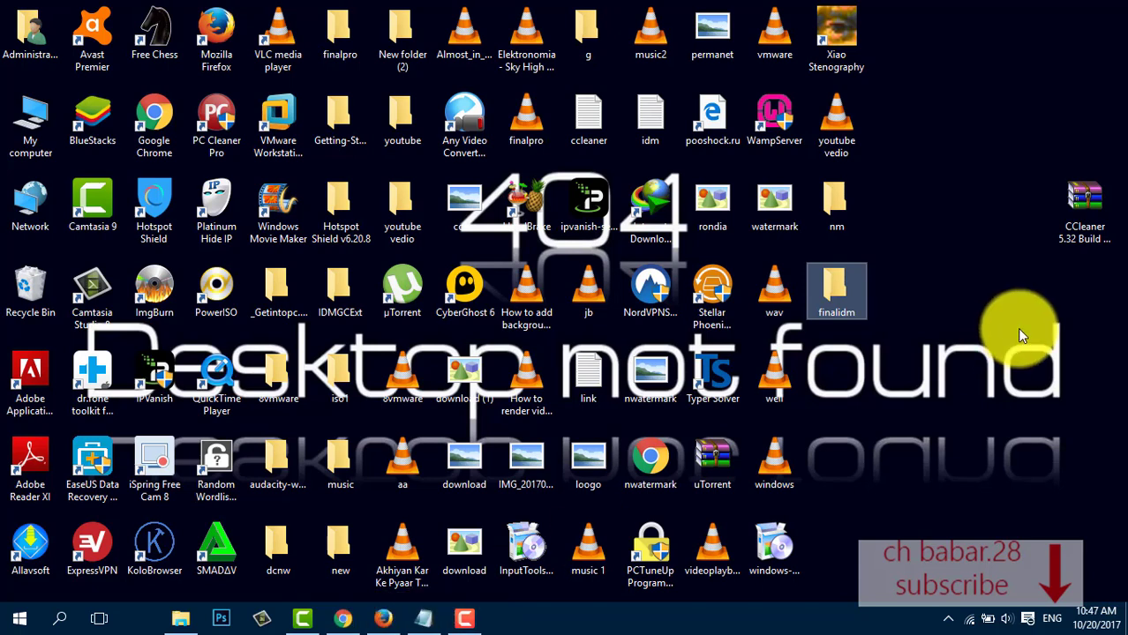
drag(1078, 228, 1030, 328)
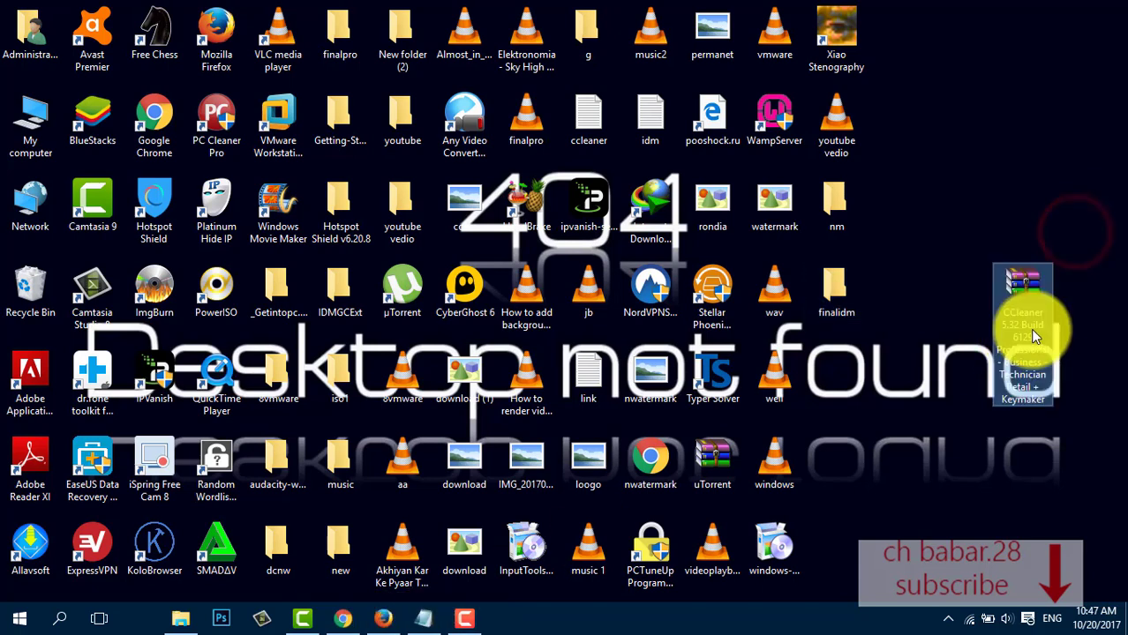
- Replace the Notepad text with "off ur antivirus" and select the whole line
click(428, 619)
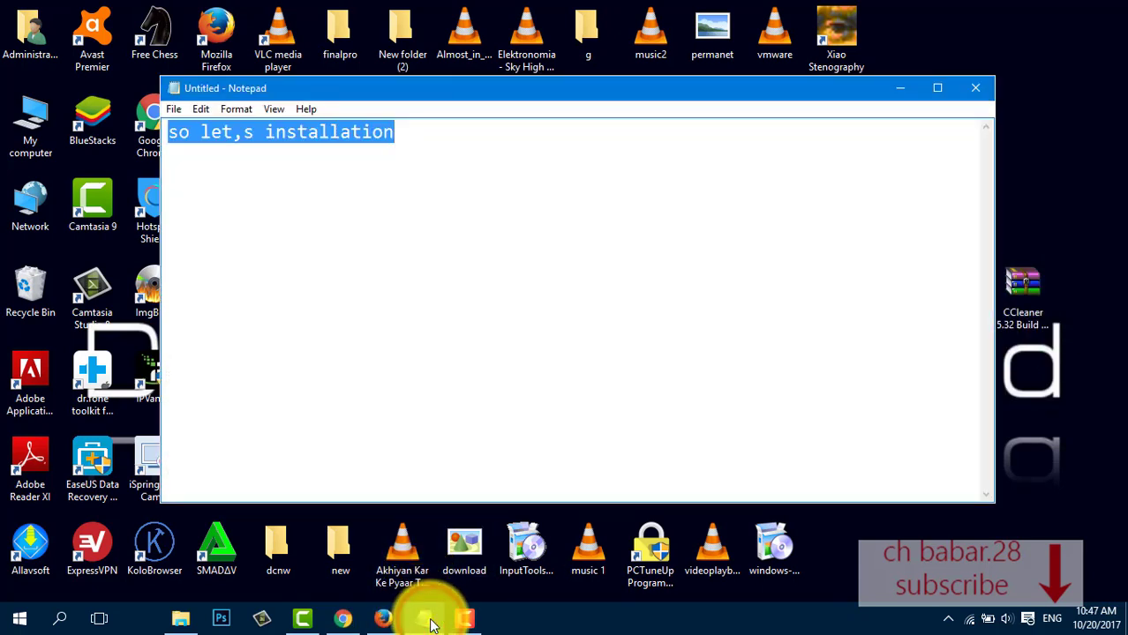
text(of)
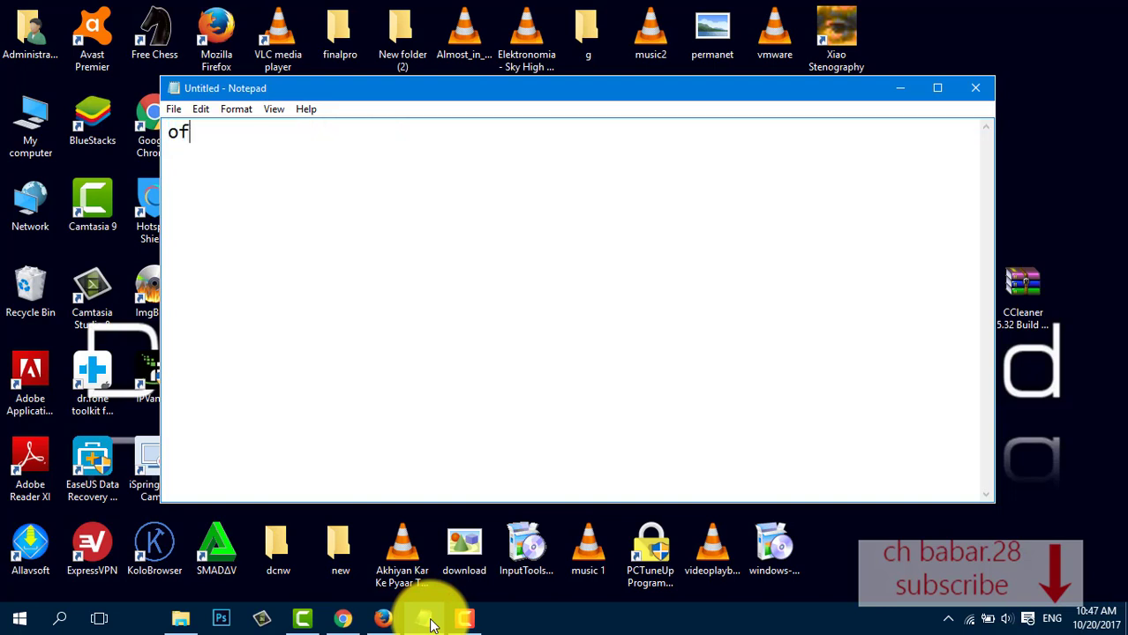
text(f ur antivi)
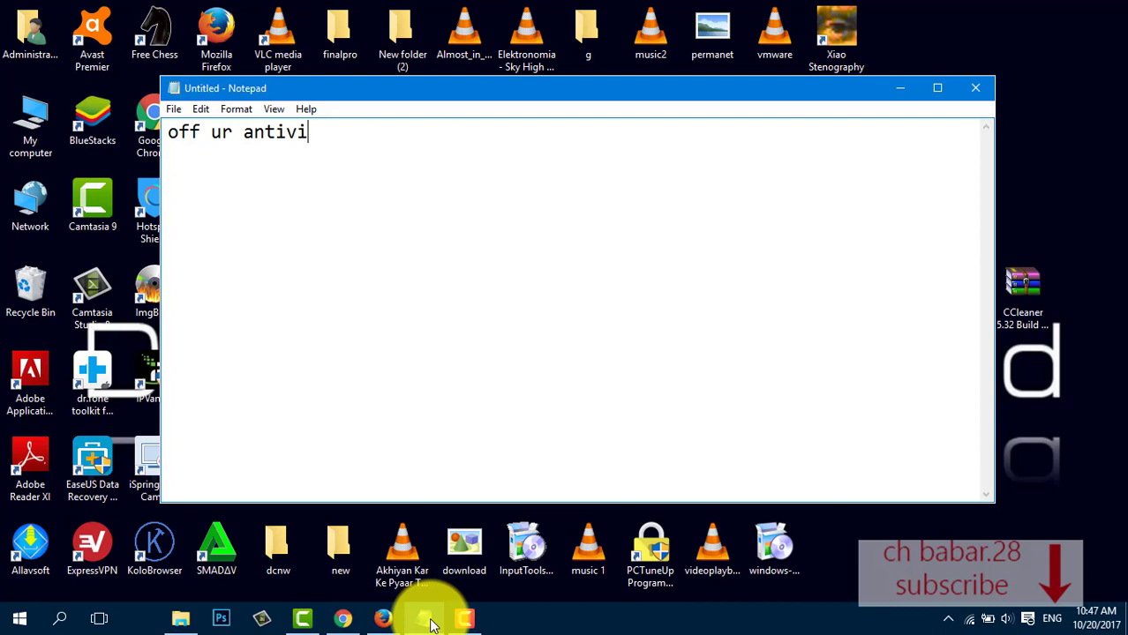
text(rus)
key(ctrl+a)
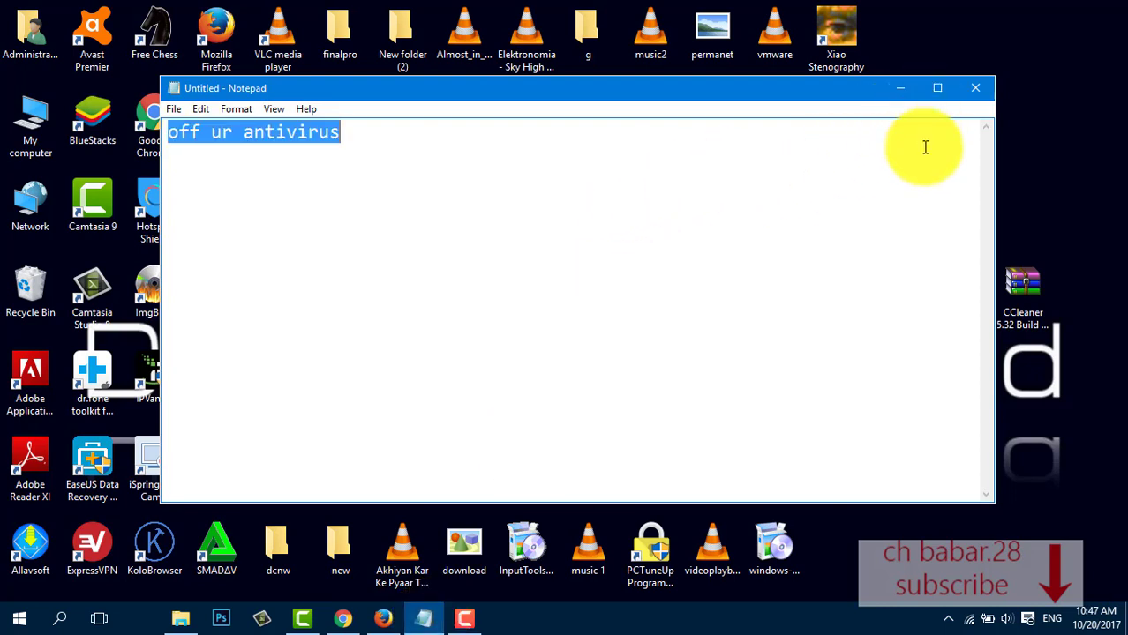
- Disable all Avast shields until the computer is restarted
click(948, 619)
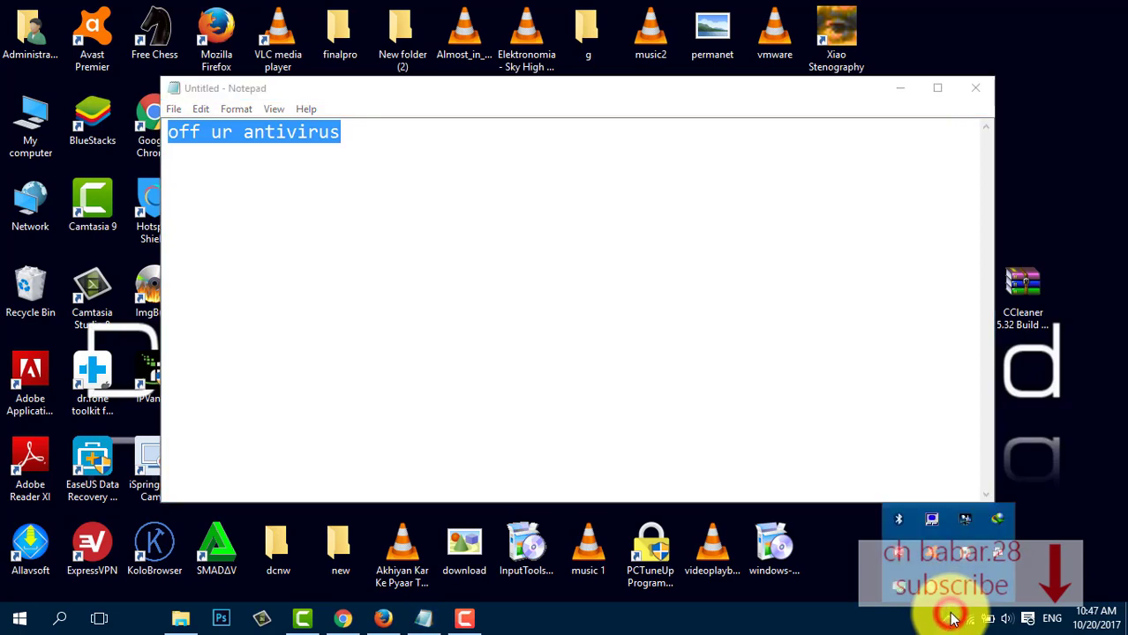
right_click(933, 553)
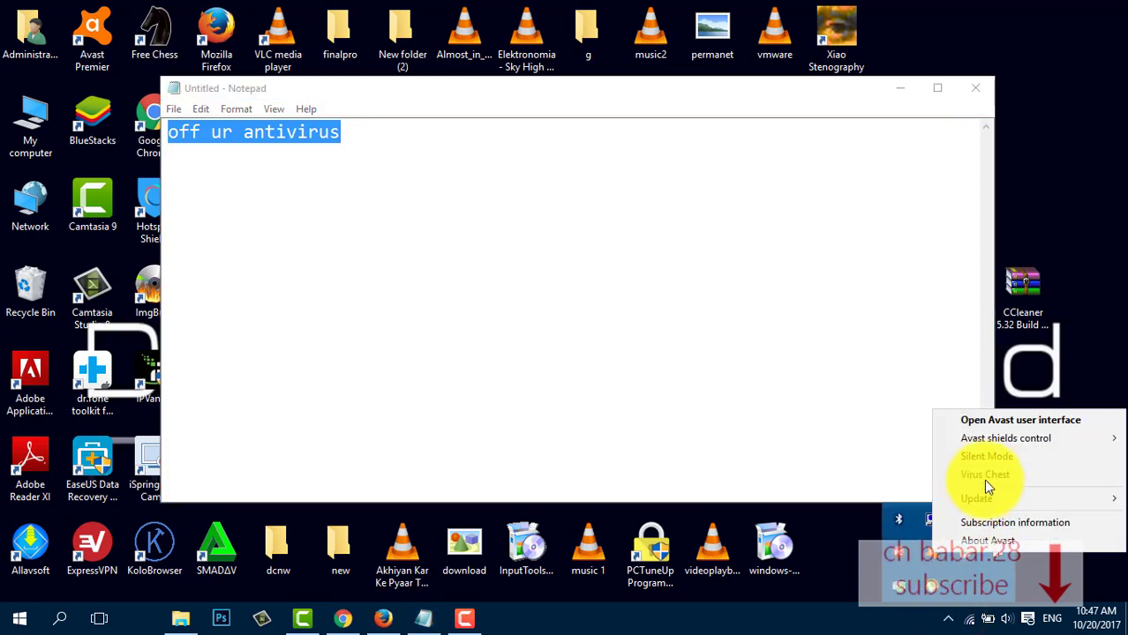
mouse_move(980, 442)
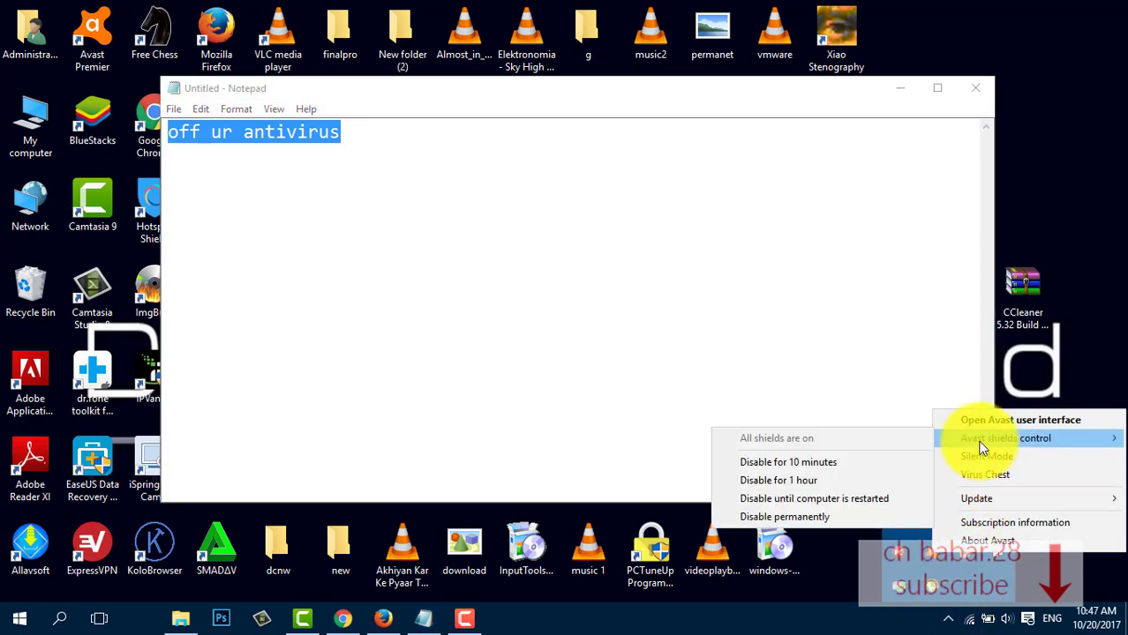
click(852, 498)
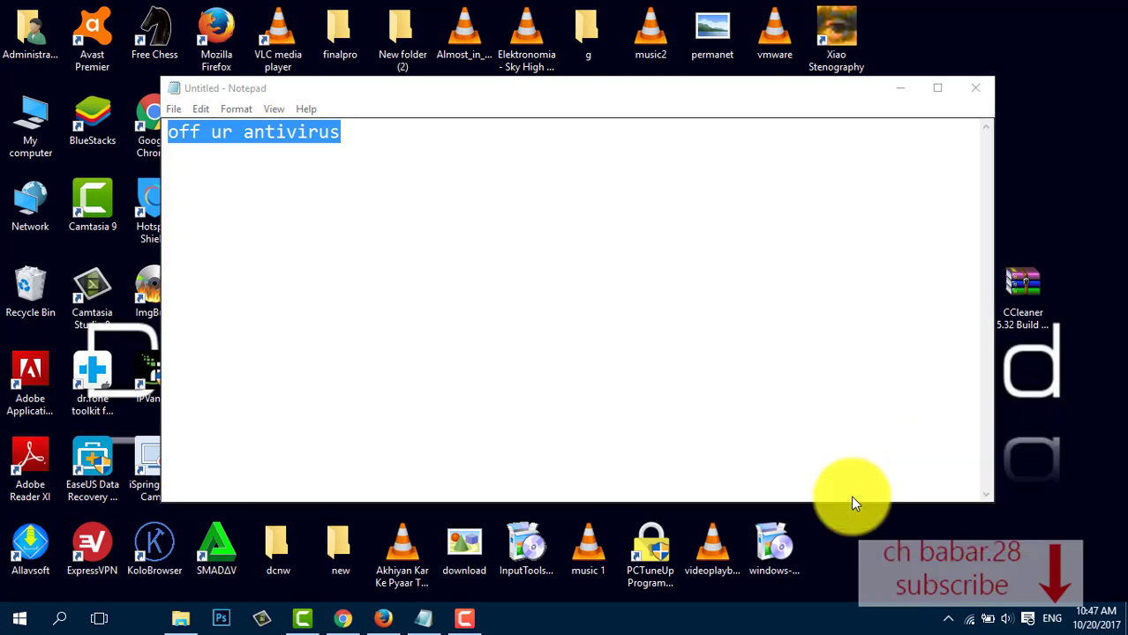
- Minimize Notepad and extract the CCleaner 5.32 archive on the desktop into a folder of the same name
click(898, 88)
right_click(1010, 289)
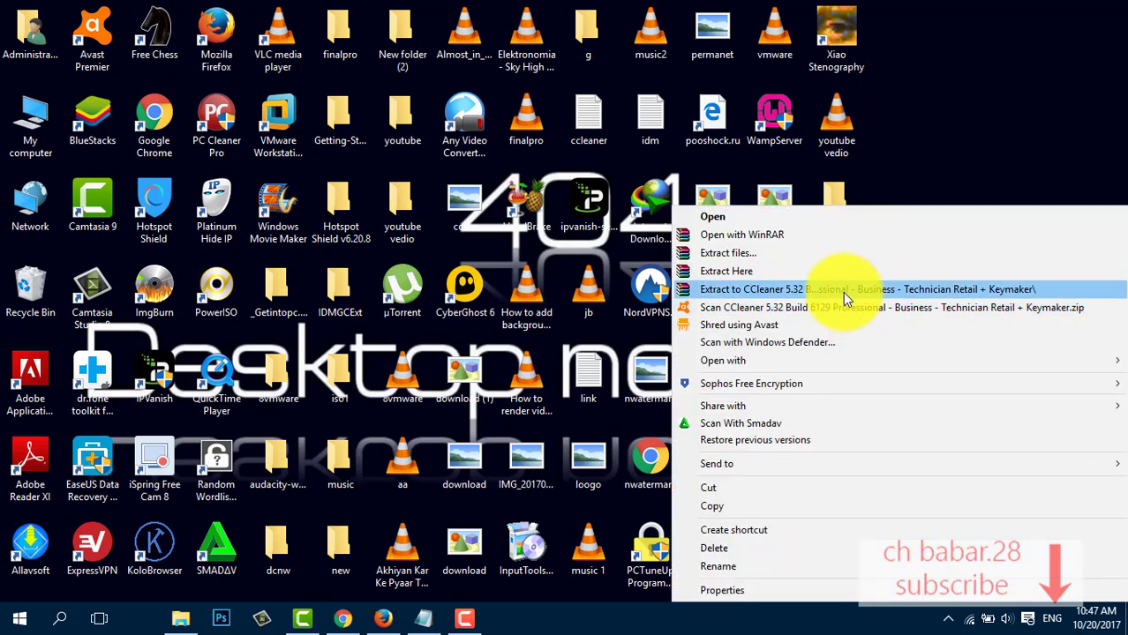
click(843, 291)
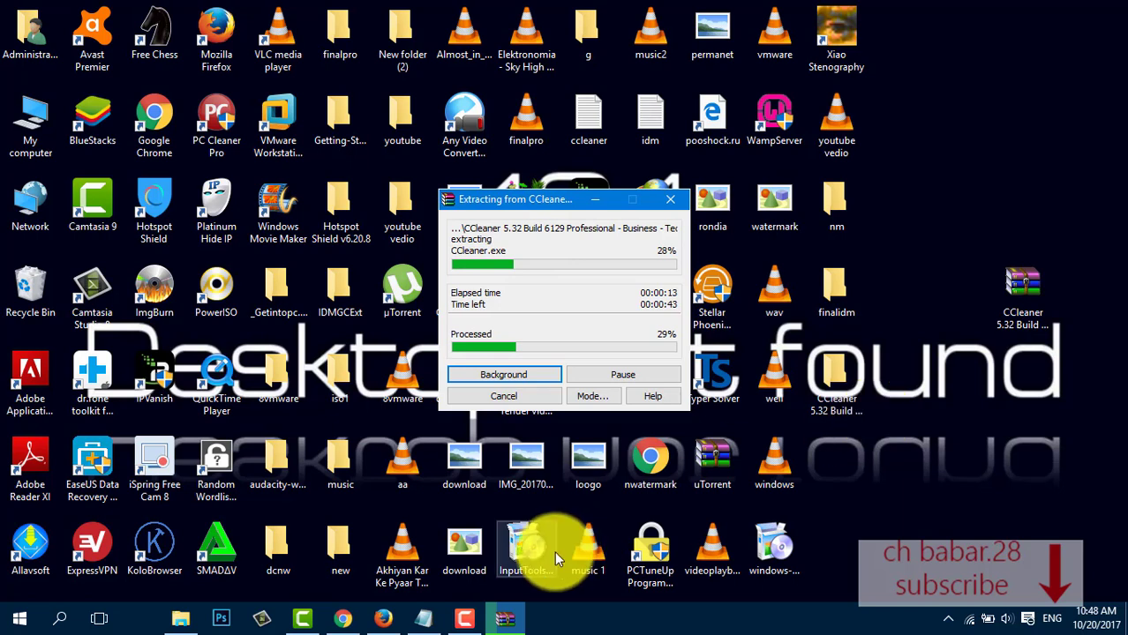
click(395, 626)
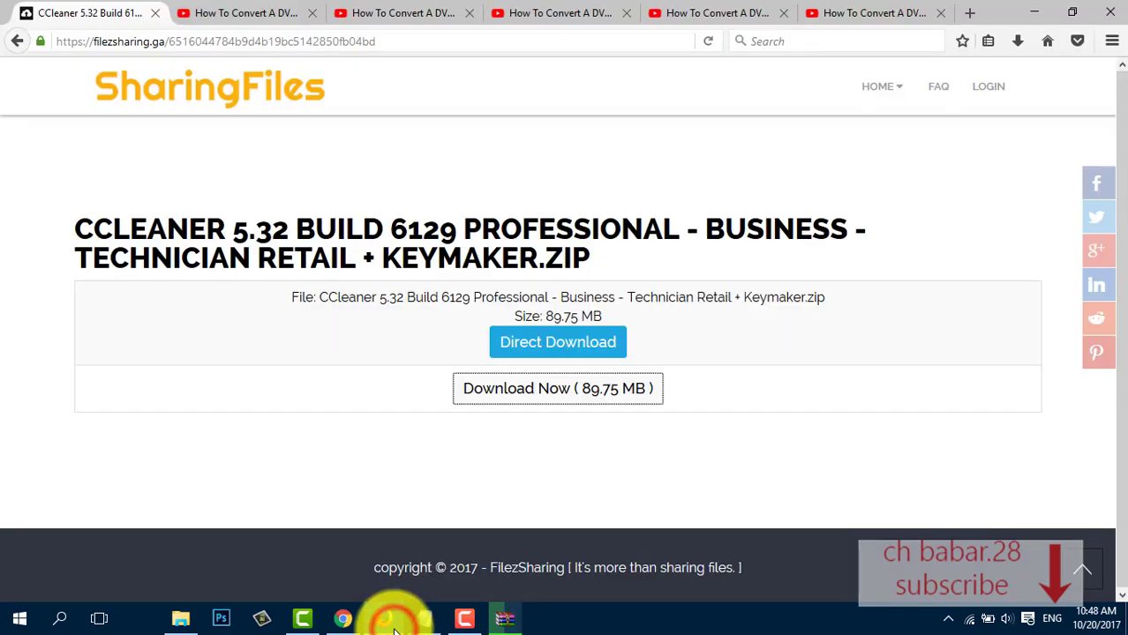
click(559, 13)
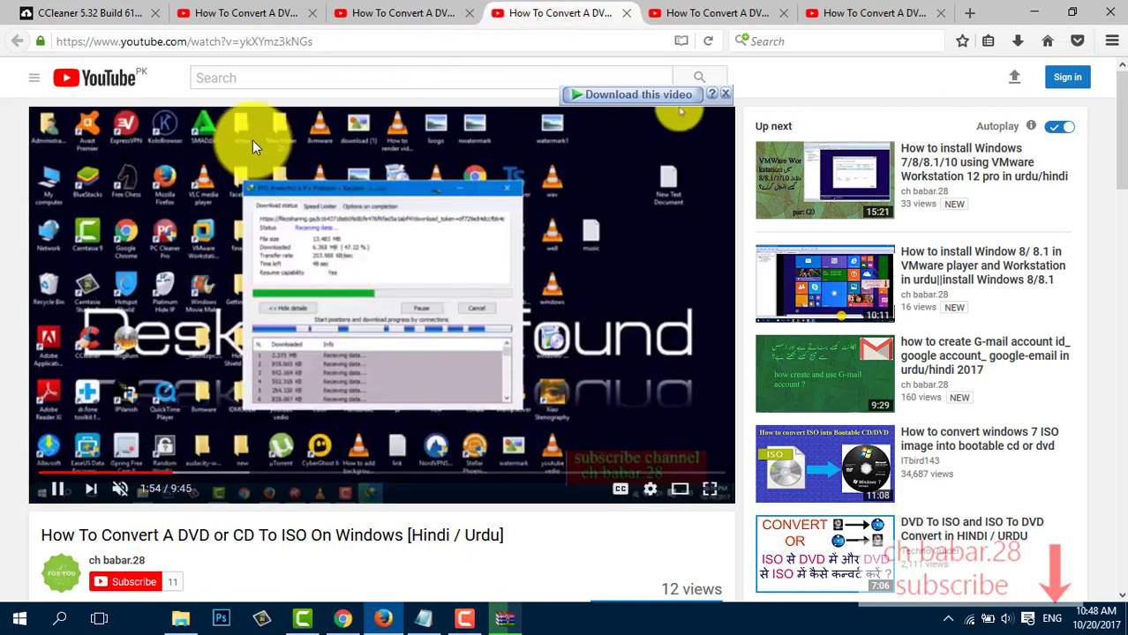
click(137, 8)
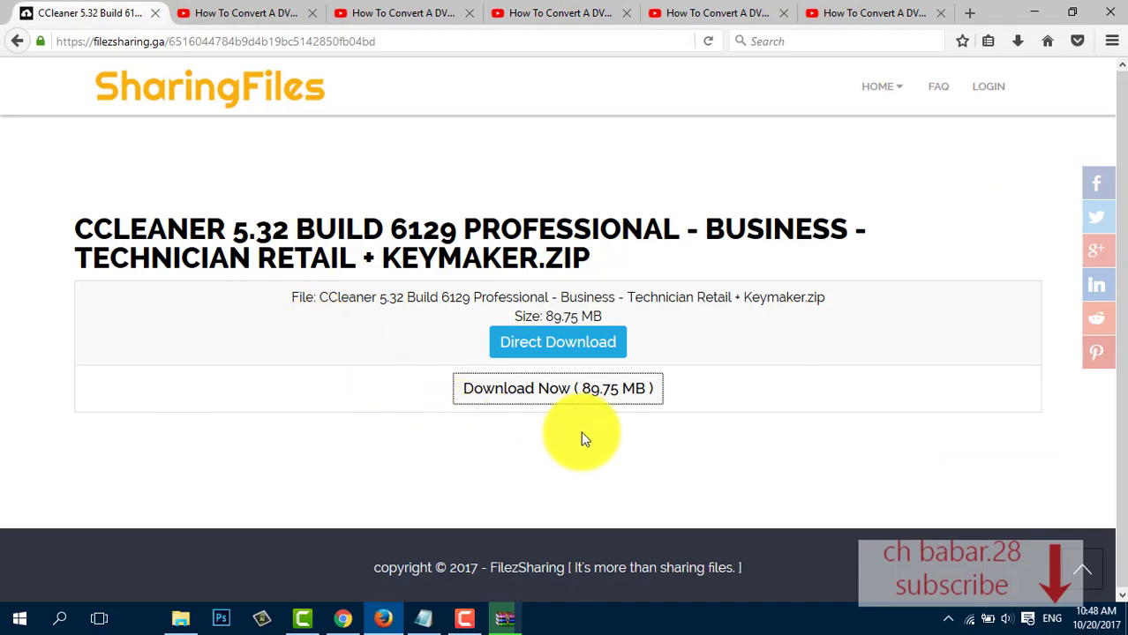
click(1034, 19)
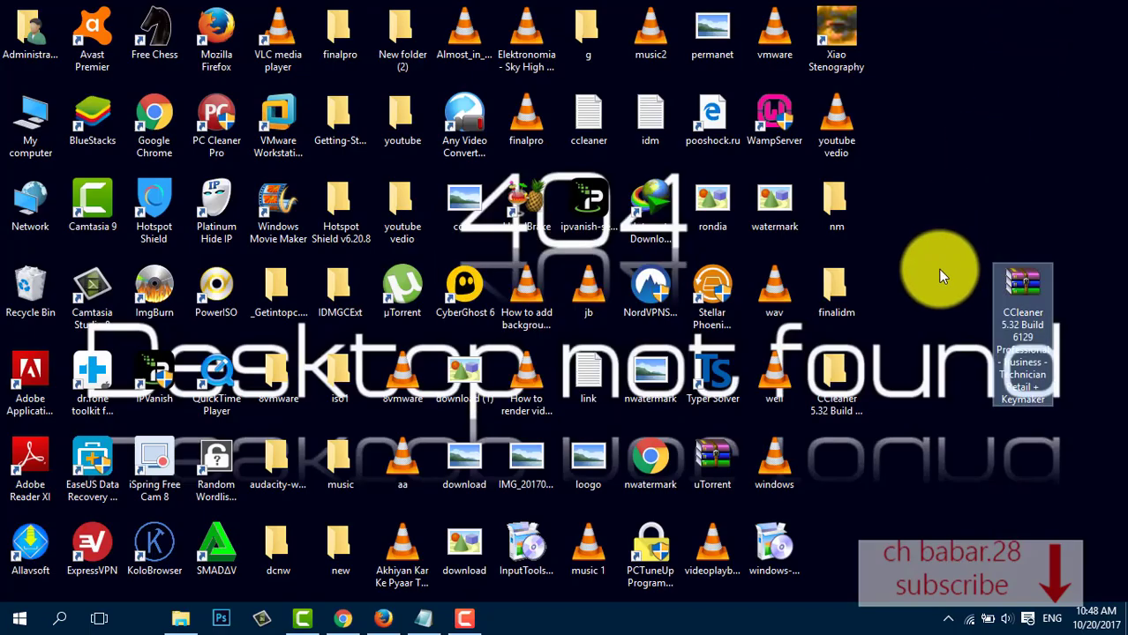
- Open the extracted CCleaner 5.32 folder on the desktop and the folder nested inside it
click(838, 401)
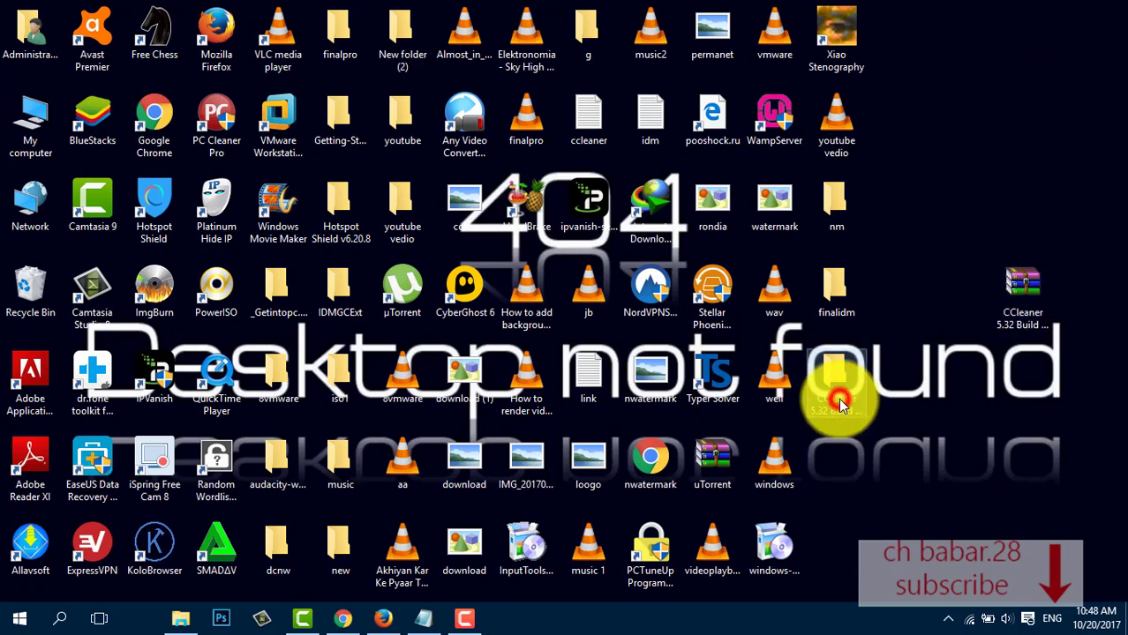
double_click(839, 401)
click(371, 179)
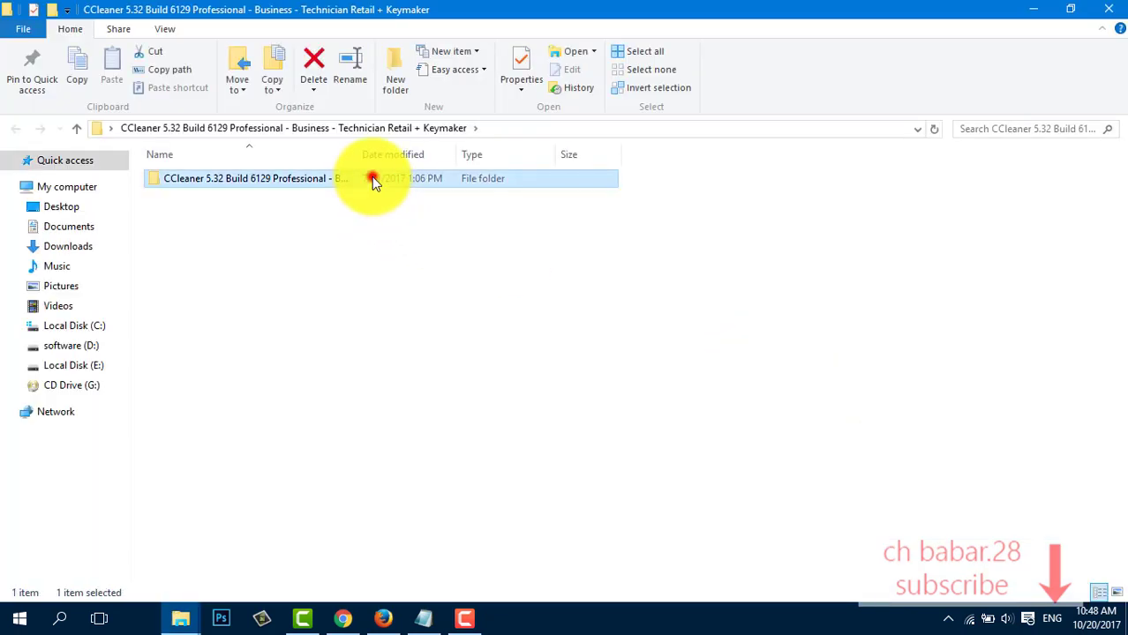
double_click(372, 179)
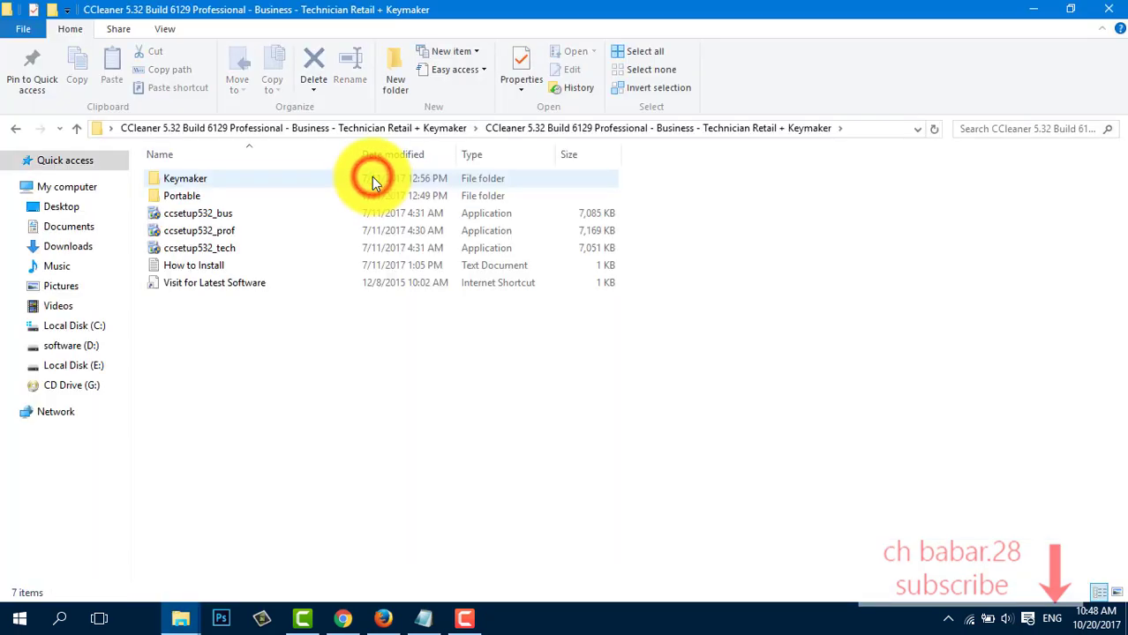
- Install CCleaner Professional from ccsetup532_prof in English with the default options, finishing with running CCleaner and viewing the release notes
click(325, 236)
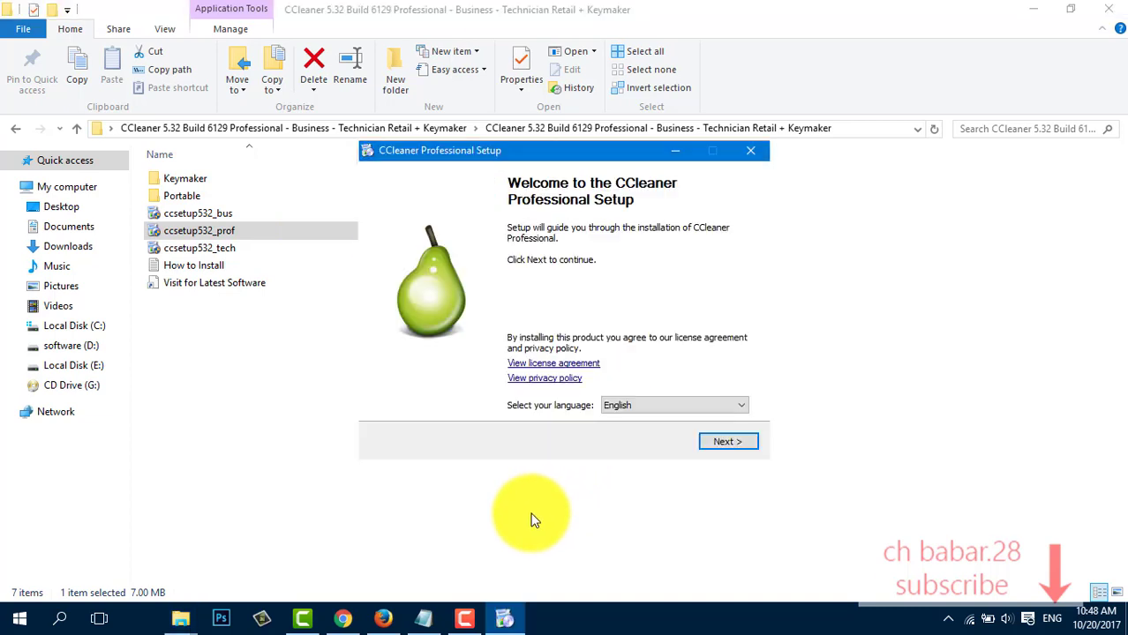
click(717, 442)
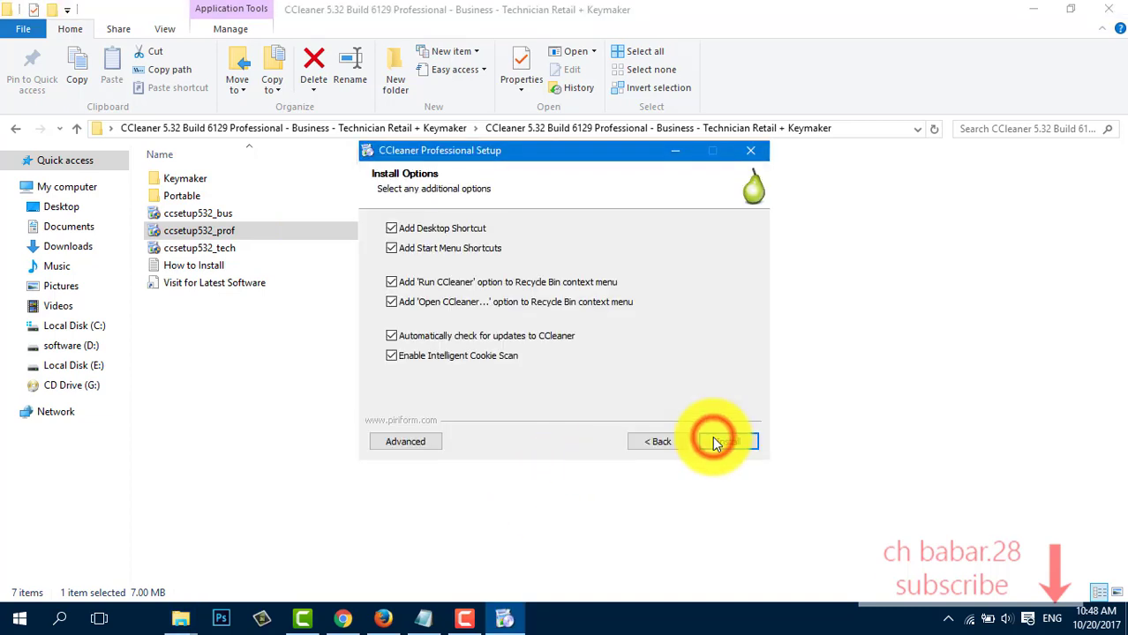
click(717, 442)
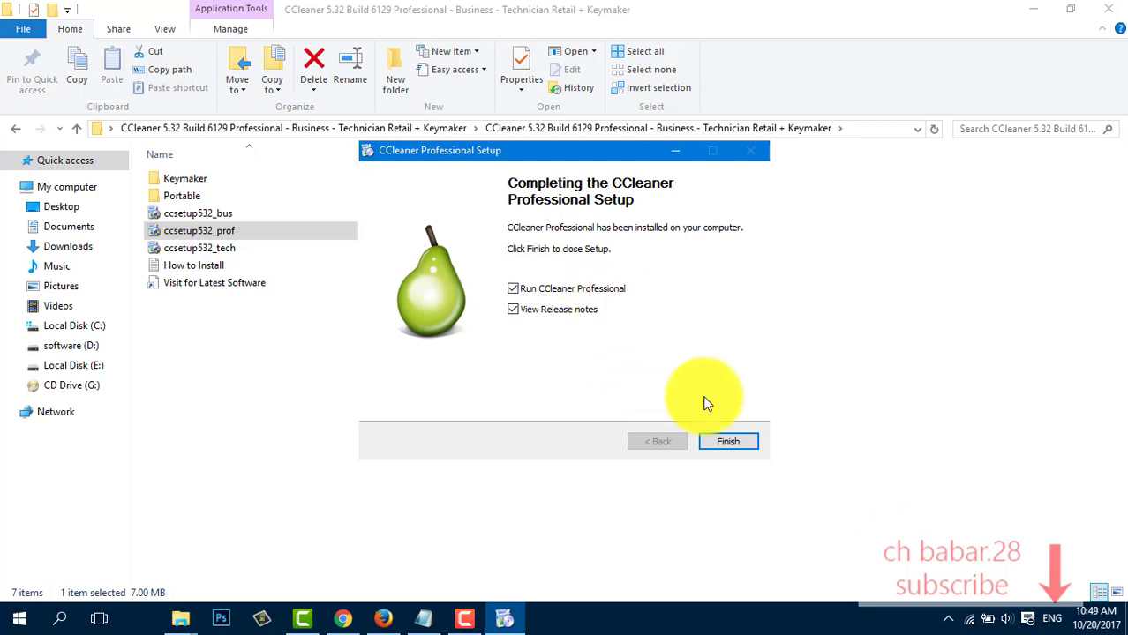
click(744, 445)
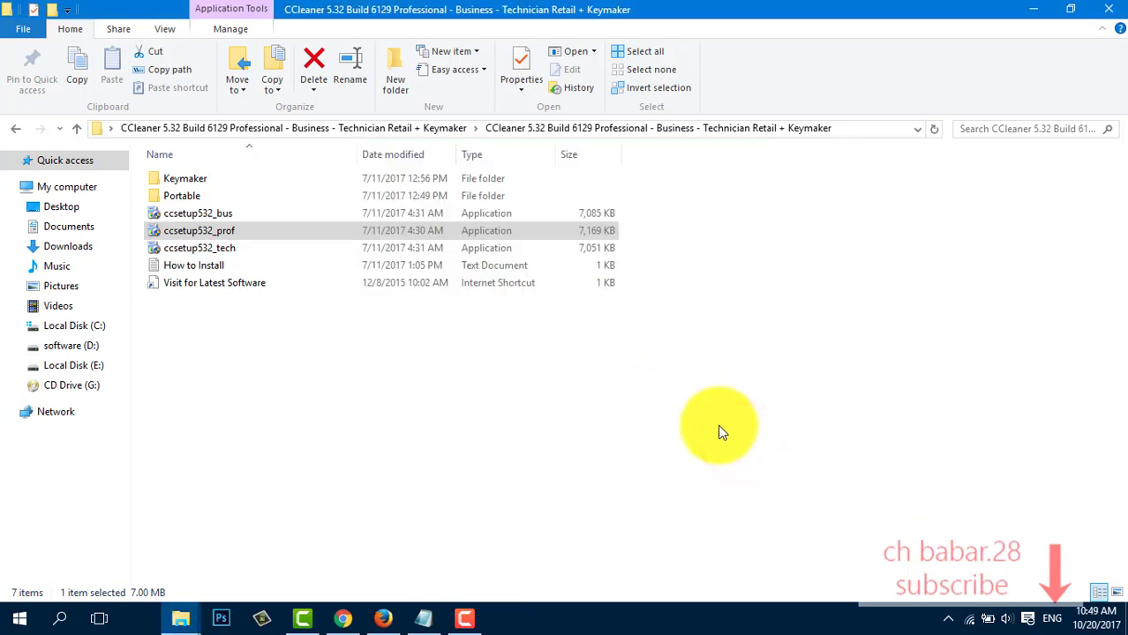
- Open the Keymaker folder and run the cr-piriform application
double_click(296, 181)
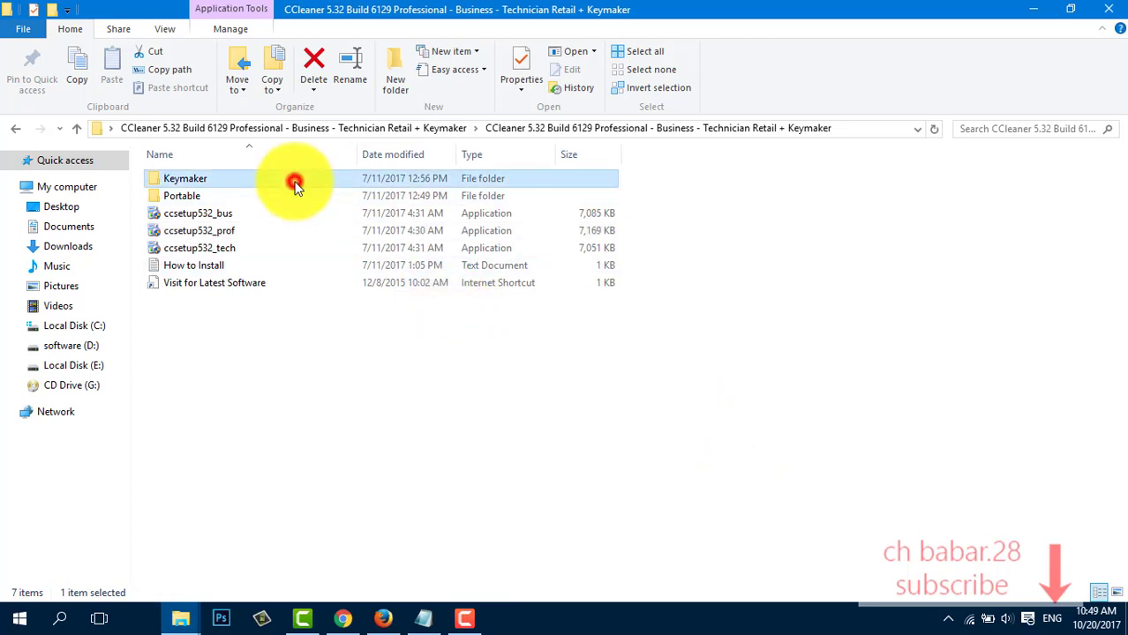
click(295, 285)
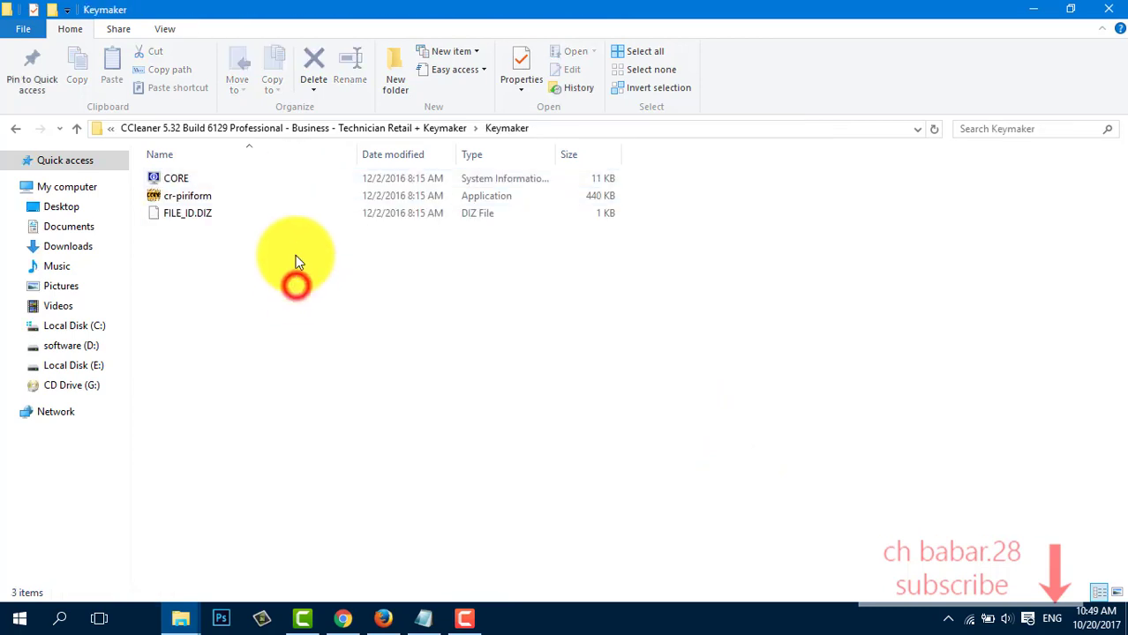
click(280, 196)
double_click(281, 195)
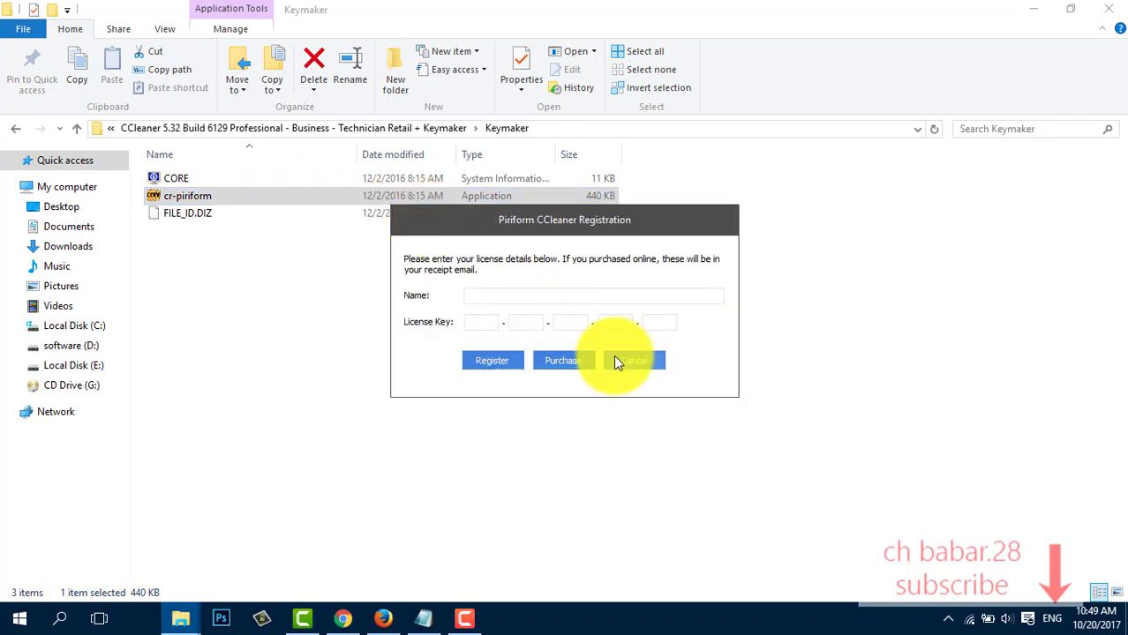
- Cancel the CCleaner registration dialog, view the About page in CCleaner's options, and close CCleaner
click(632, 369)
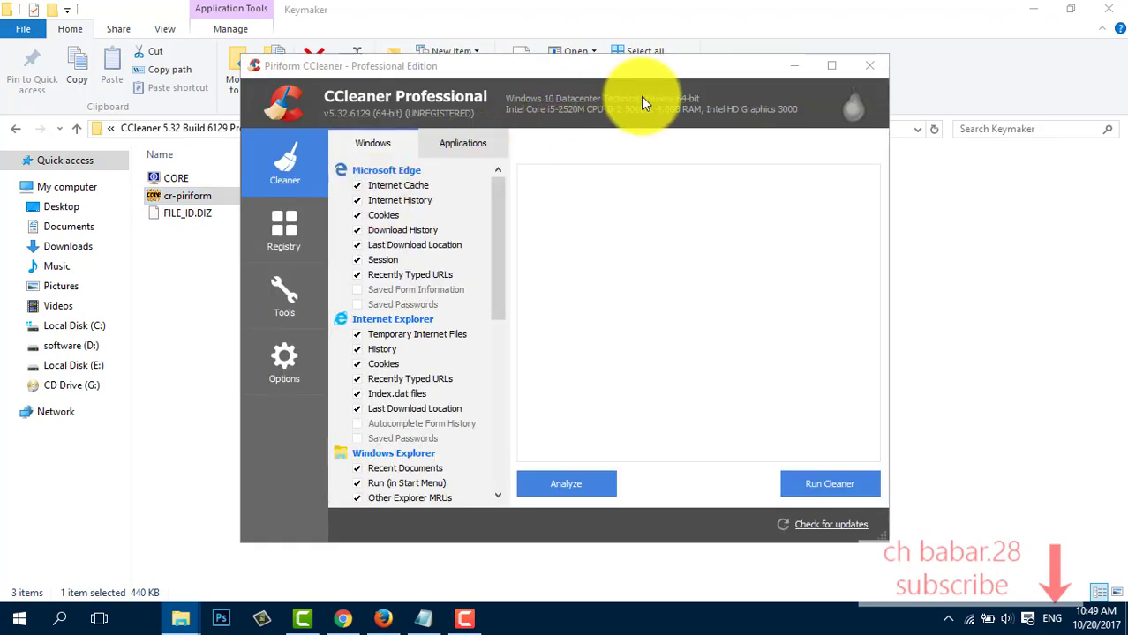
click(296, 354)
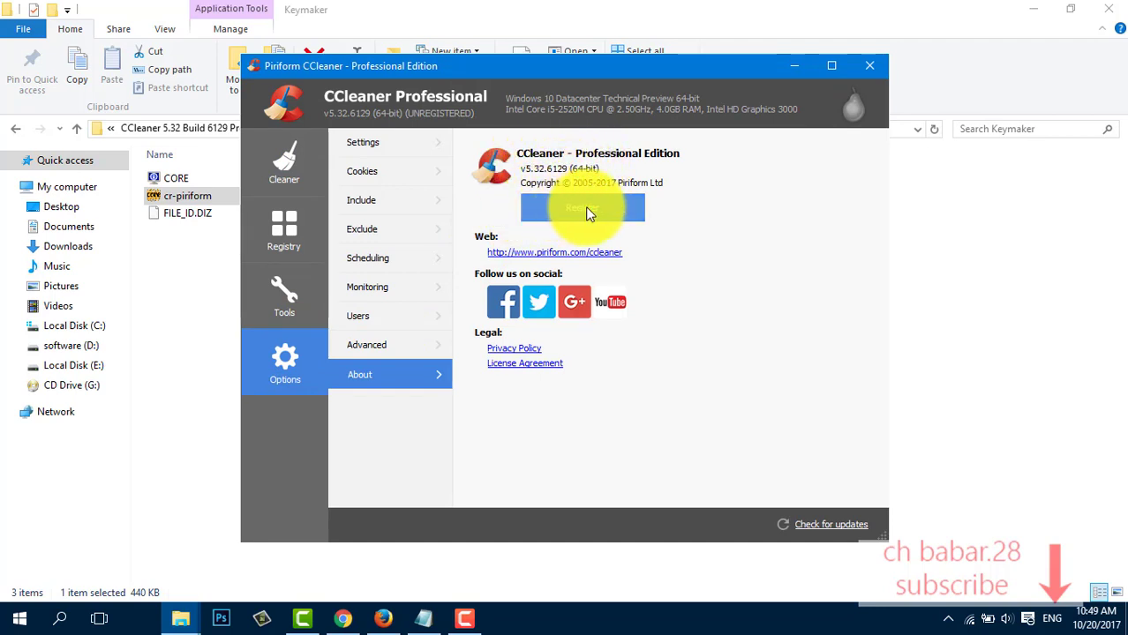
click(870, 65)
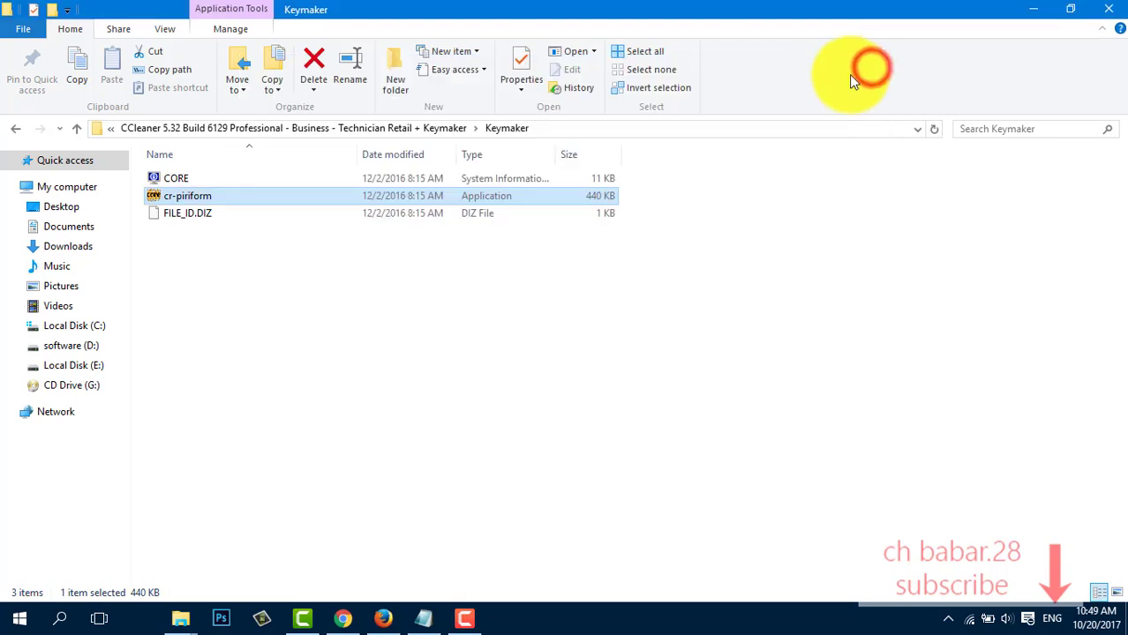
- Try to run cr-piriform again from the Keymaker folder
double_click(449, 197)
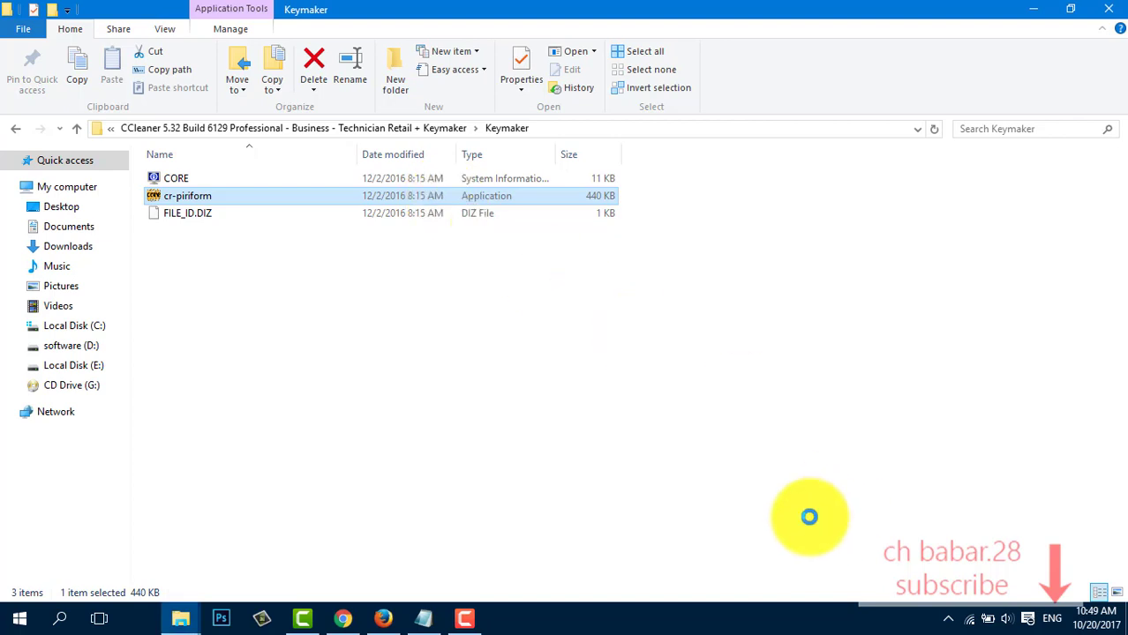
click(470, 621)
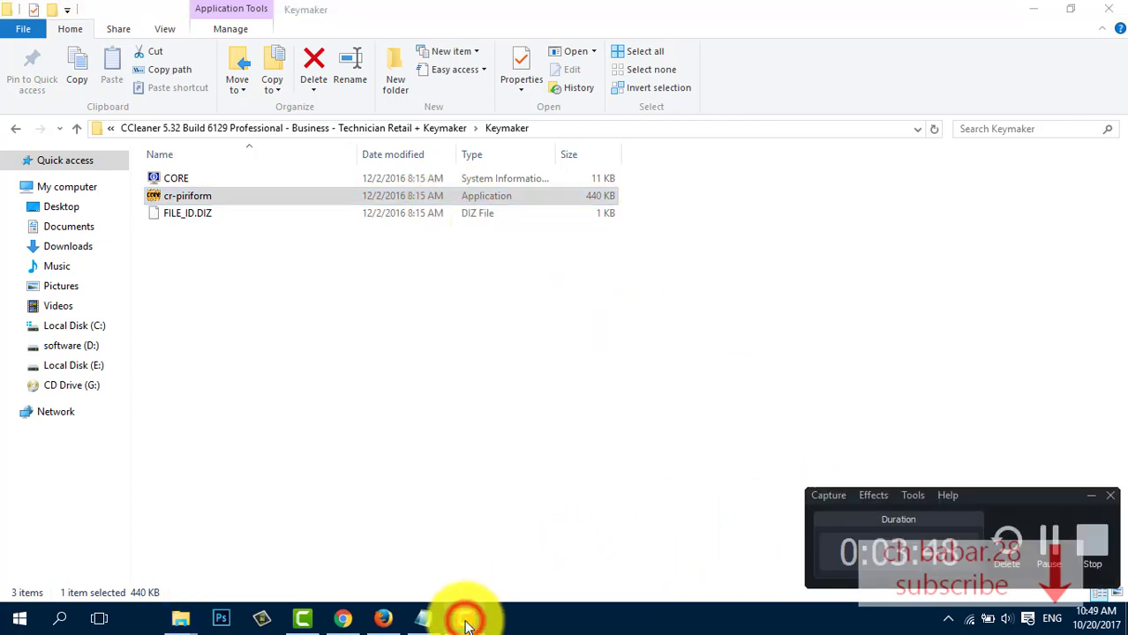
click(1075, 543)
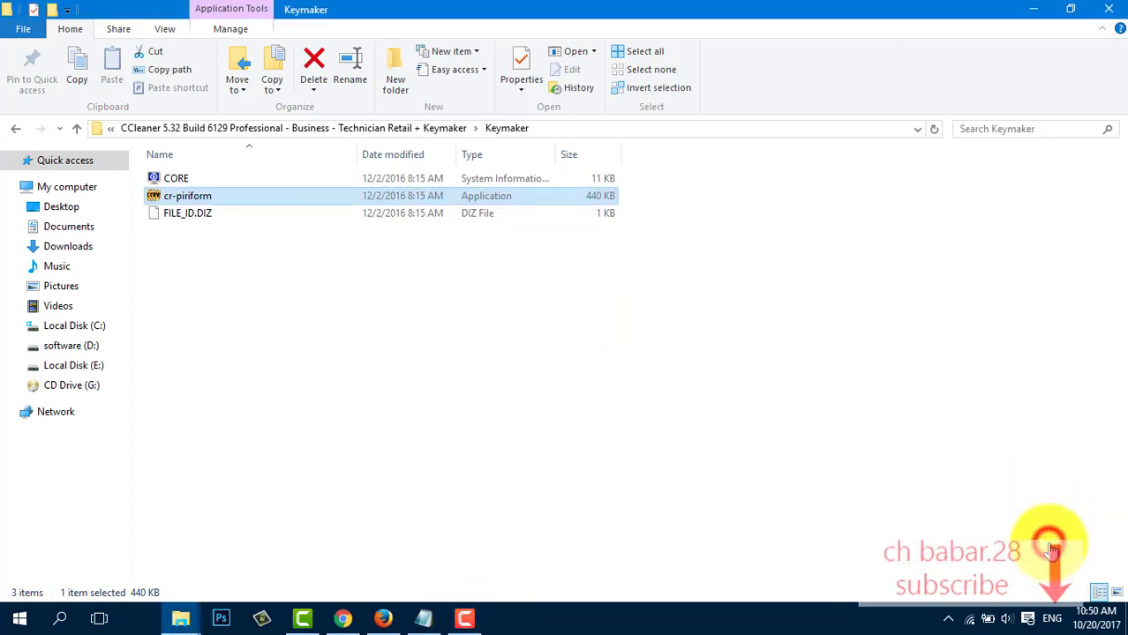
- Copy the cr-piriform application from the Keymaker folder and move the extracted CCleaner folder on the desktop away from the CCleaner shortcut
right_click(512, 202)
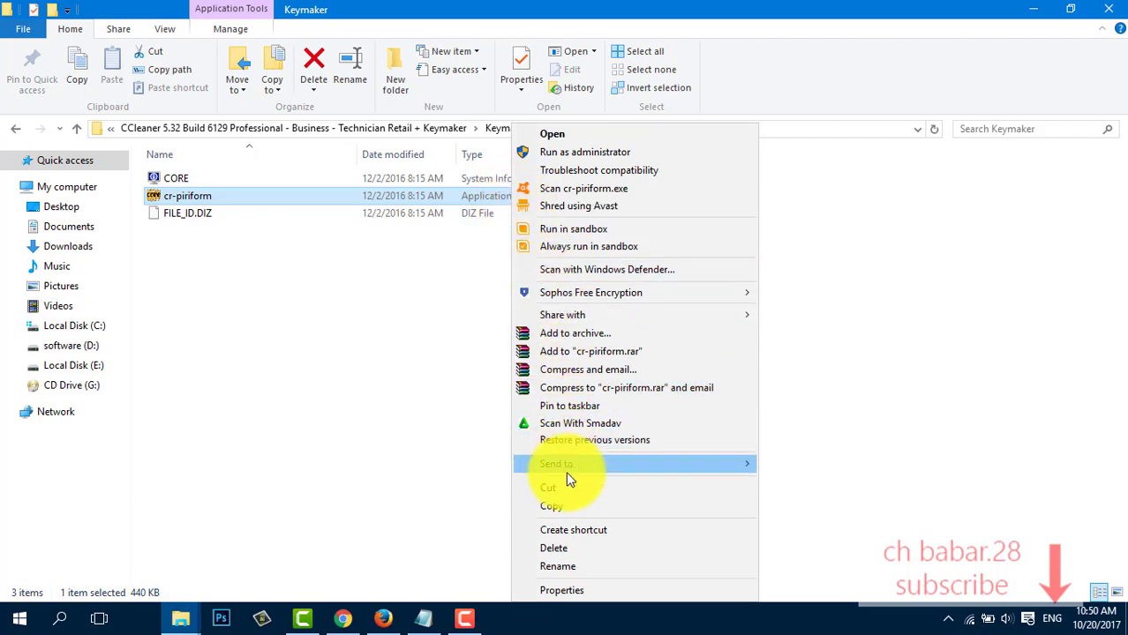
click(569, 510)
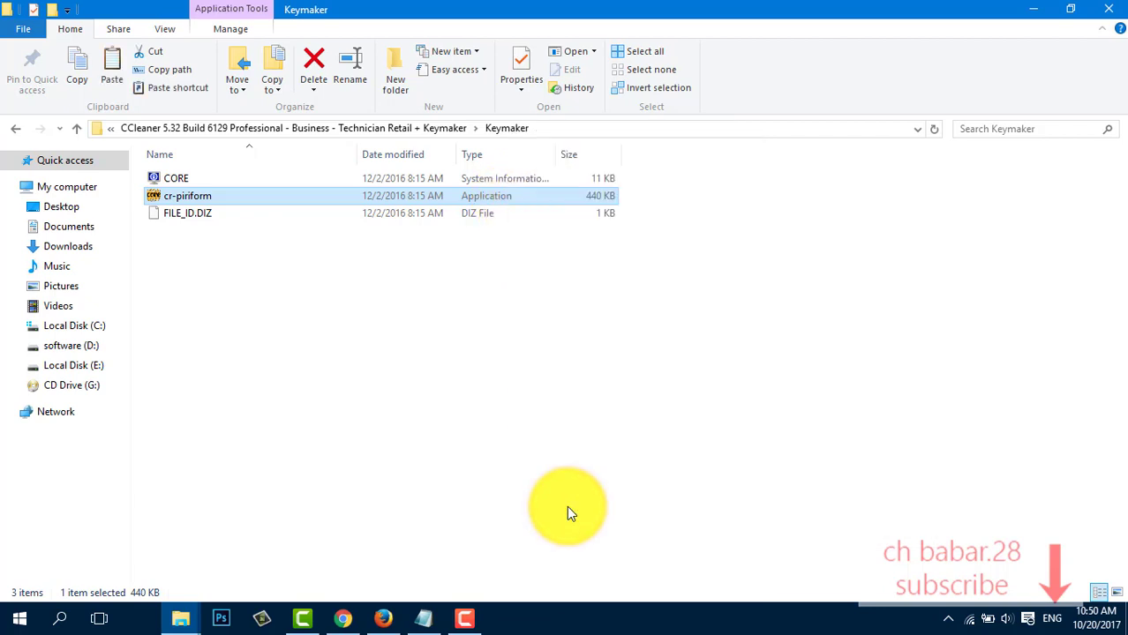
key(super+d)
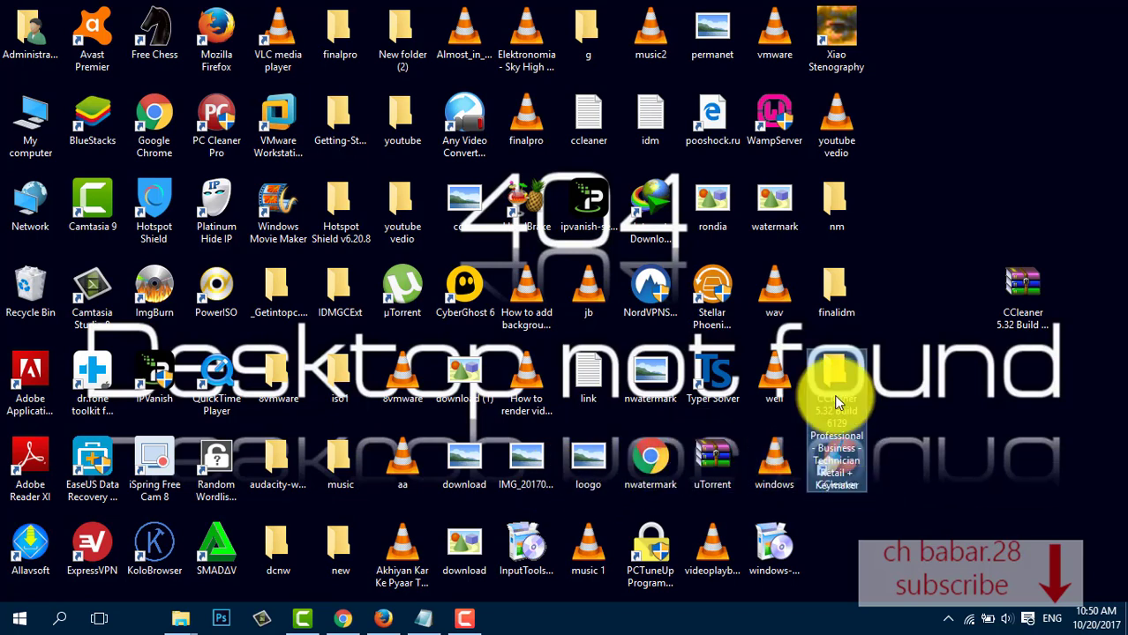
drag(836, 403, 945, 218)
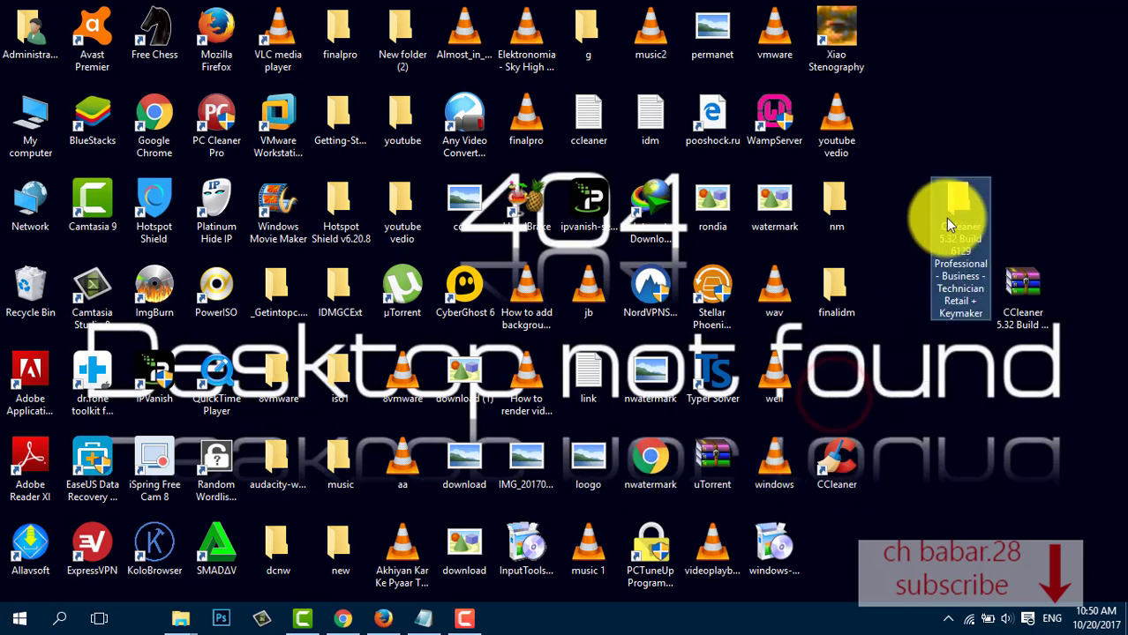
- Open the file location of the CCleaner desktop shortcut
click(840, 449)
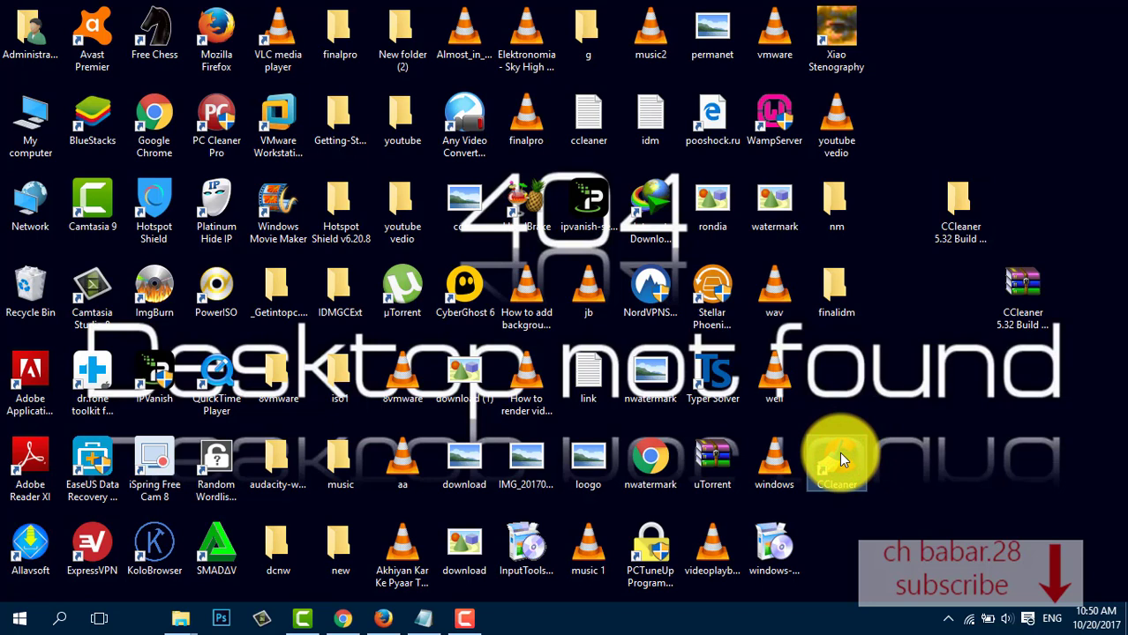
double_click(840, 452)
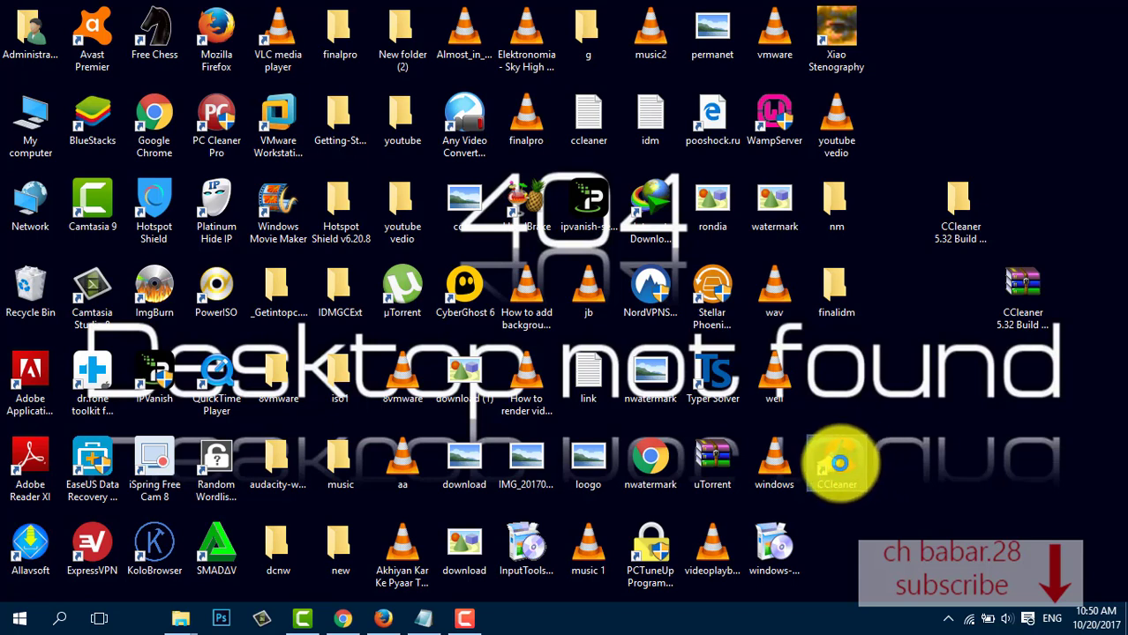
right_click(841, 461)
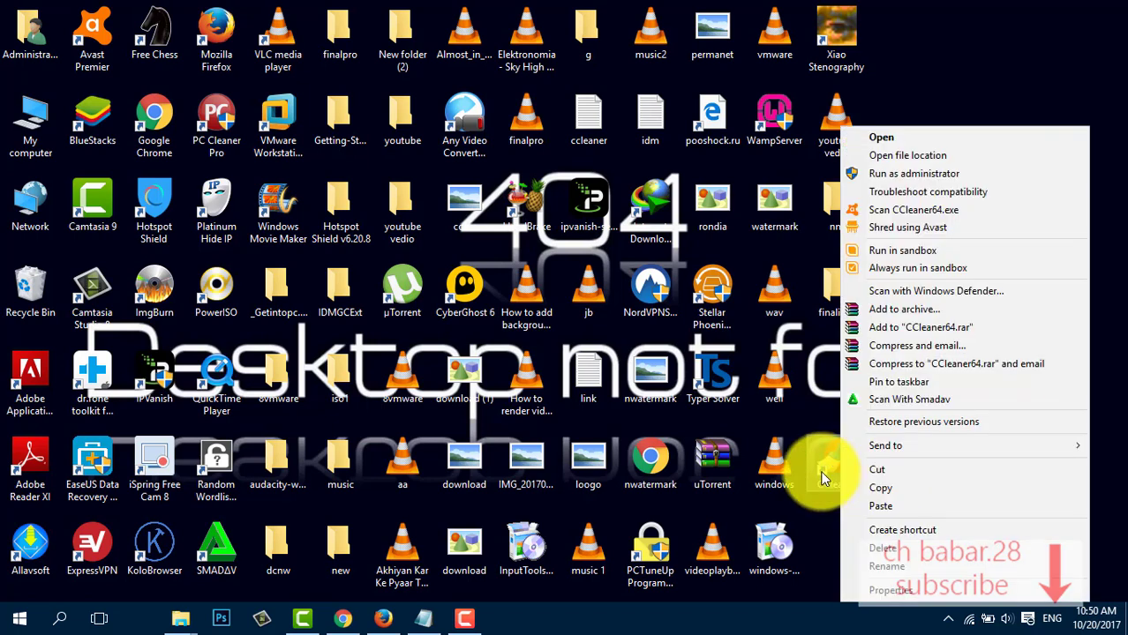
click(884, 156)
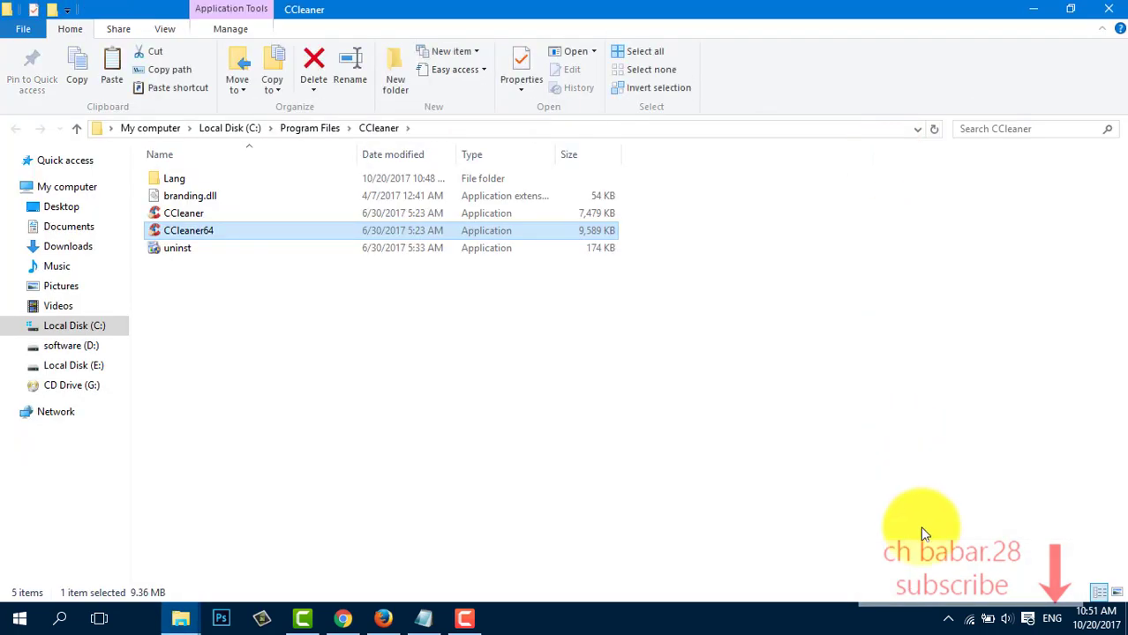
- Paste the copied cr-piriform application into the CCleaner folder under Program Files
click(949, 620)
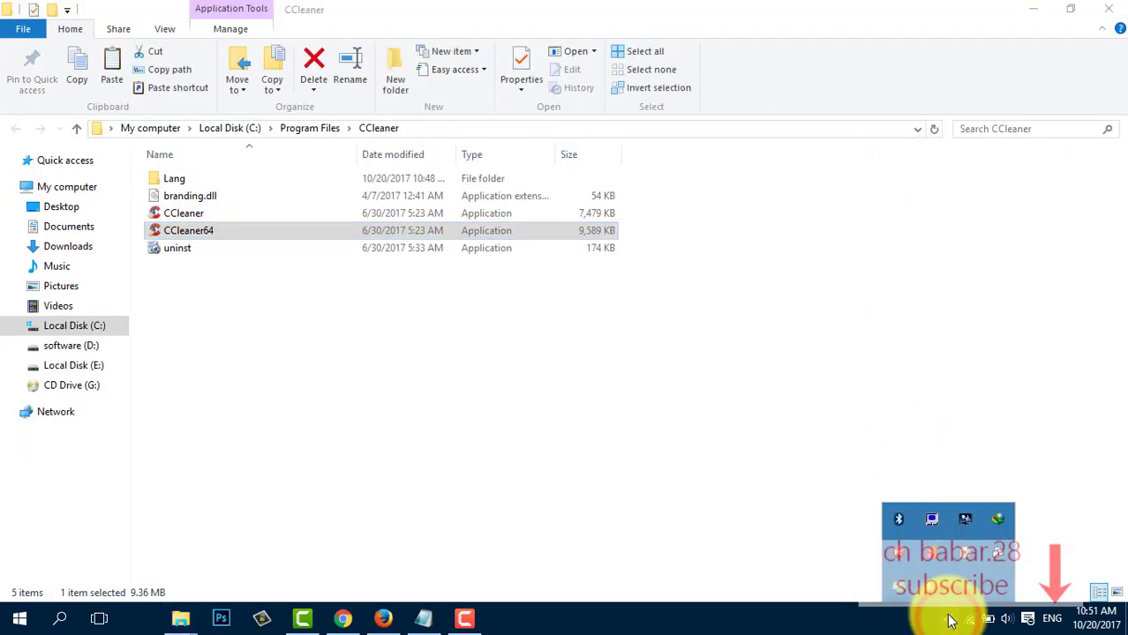
click(811, 373)
right_click(762, 294)
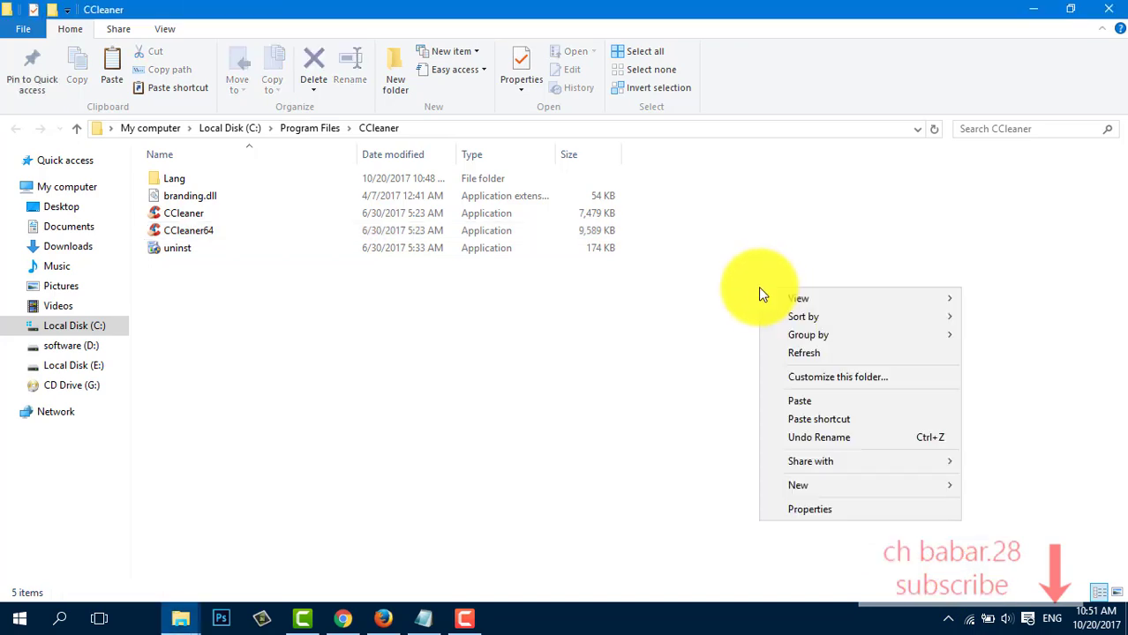
click(811, 401)
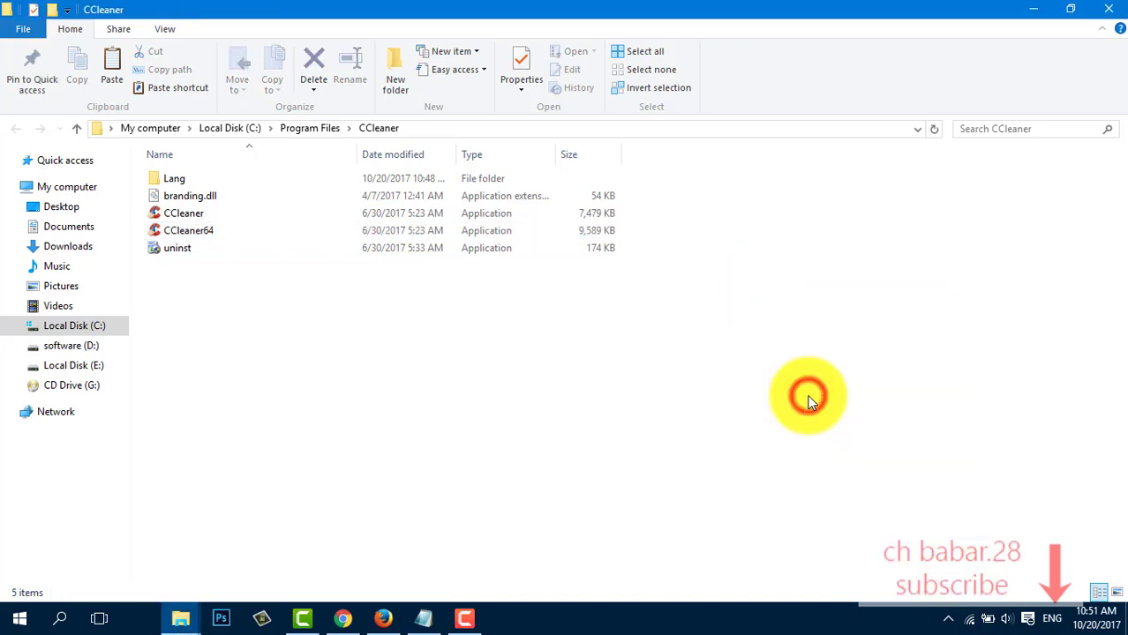
click(524, 200)
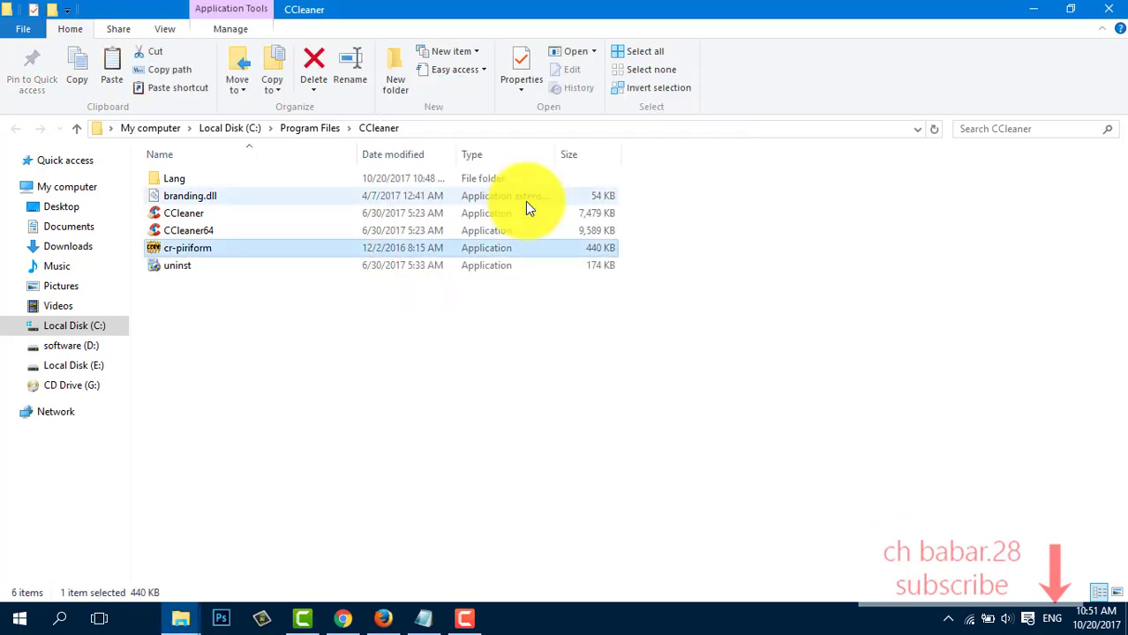
- Run cr-piriform as administrator from the CCleaner program folder
click(432, 287)
click(423, 250)
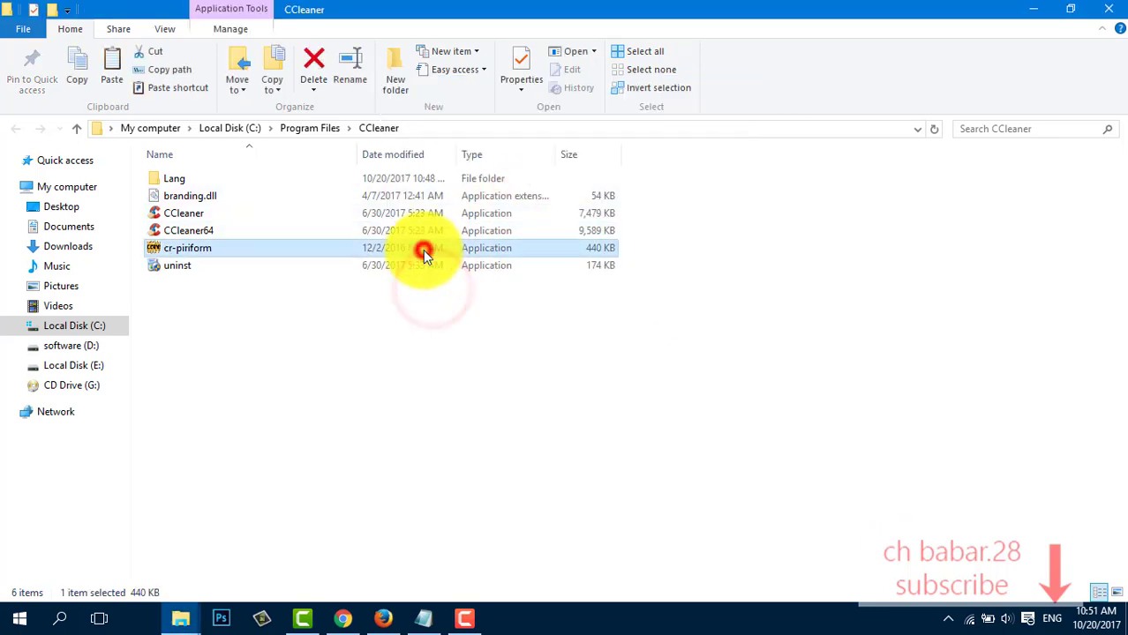
double_click(423, 250)
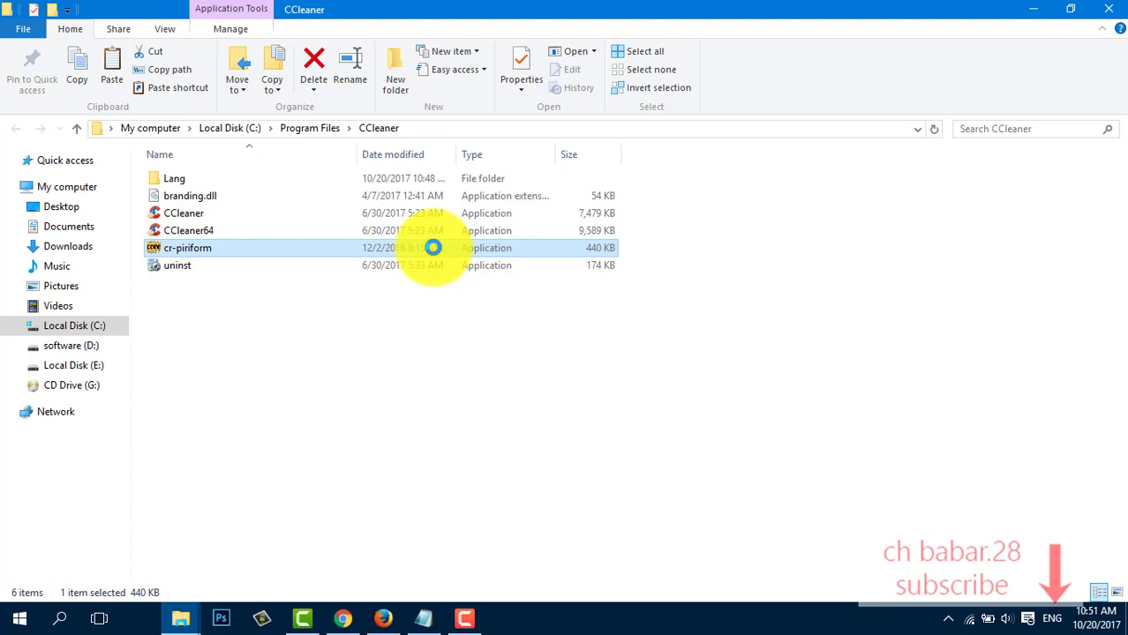
right_click(432, 248)
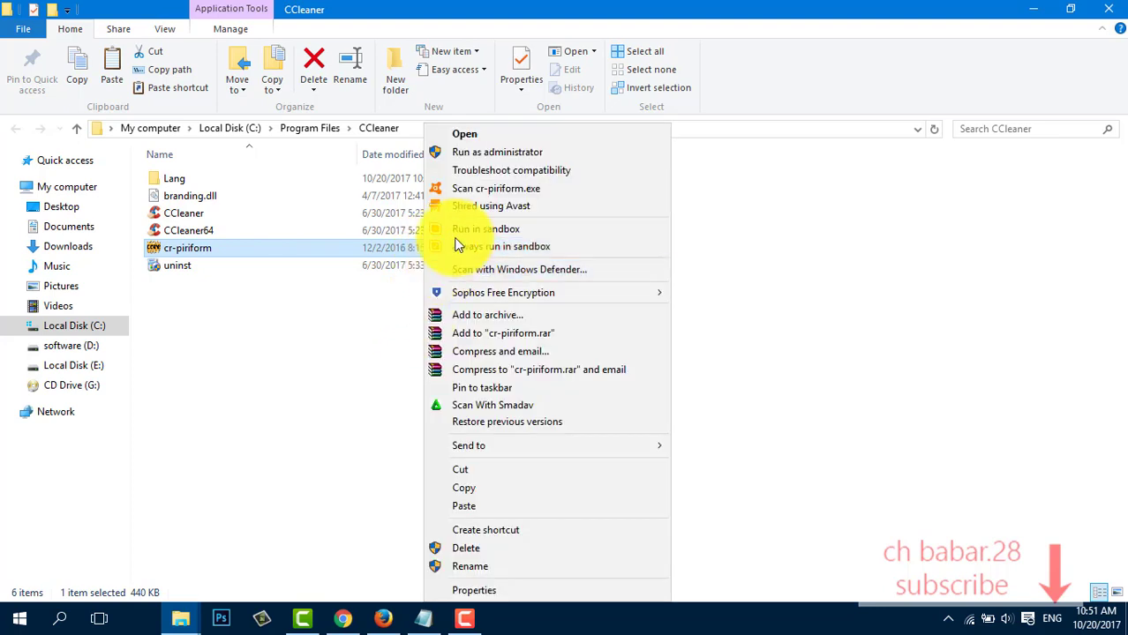
click(513, 155)
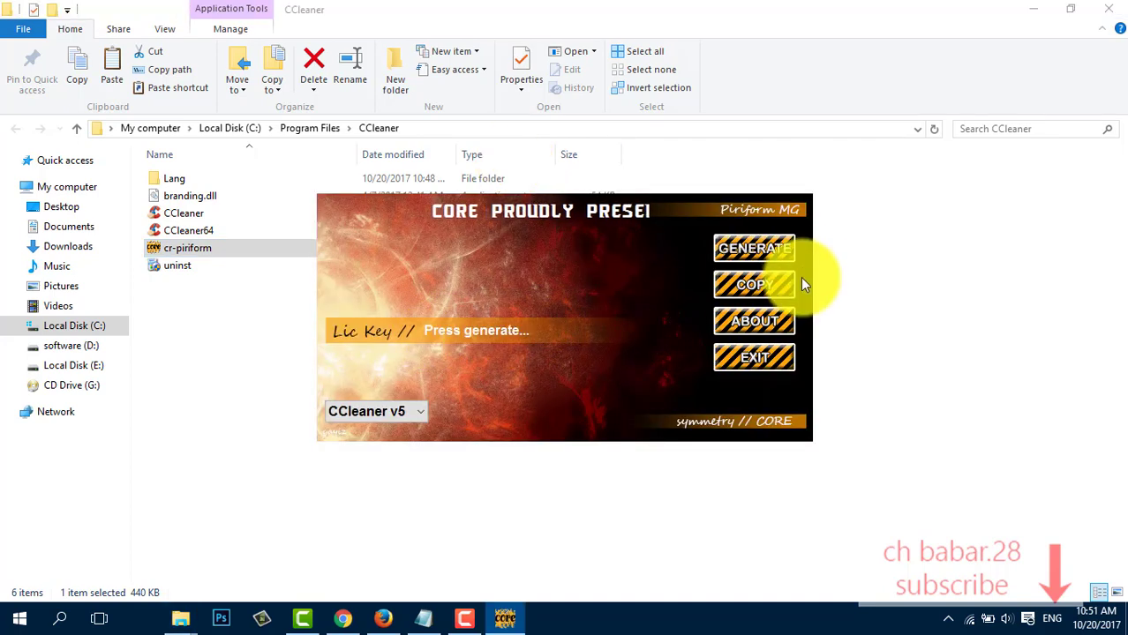
- Generate a licence key for CCleaner v5 in the keymaker and select it for copying
click(765, 246)
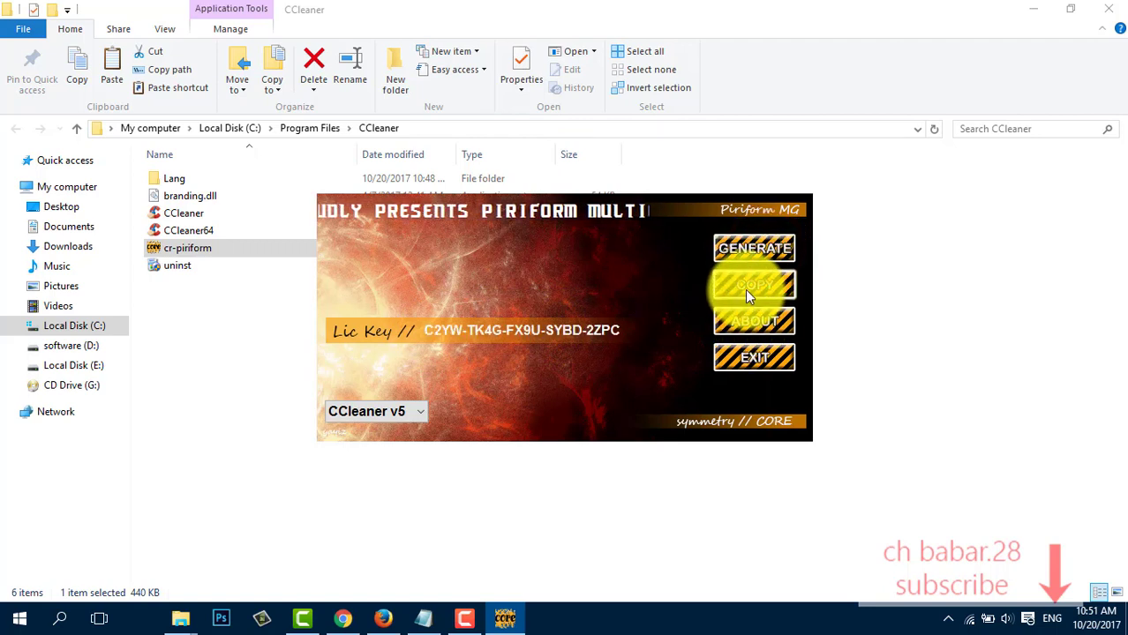
click(422, 330)
drag(421, 330, 633, 335)
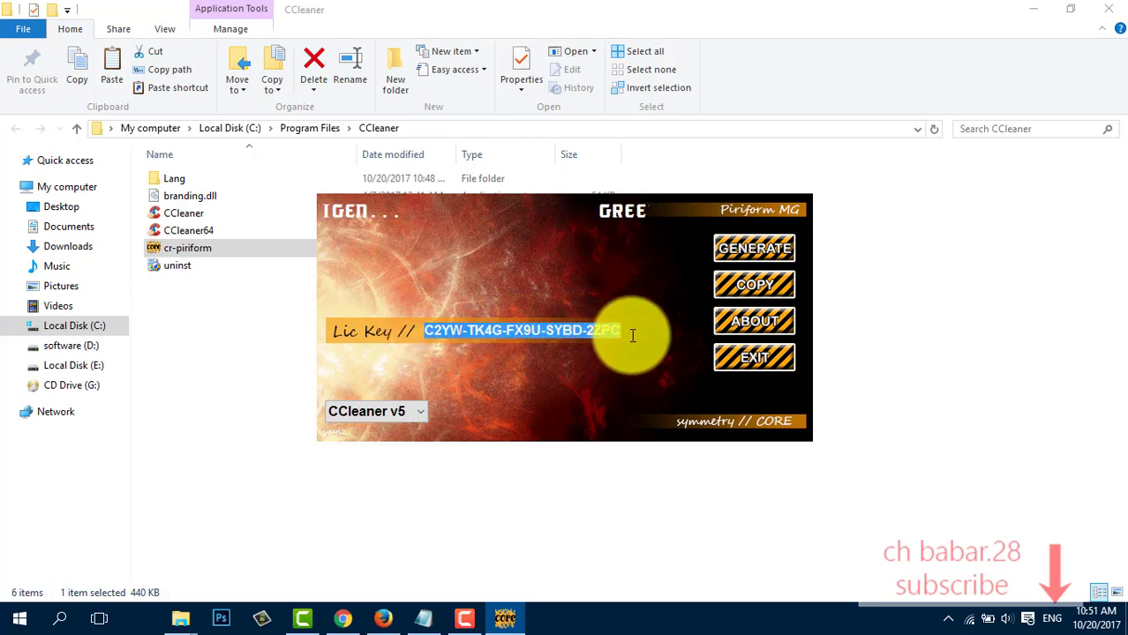
- Launch CCleaner from the desktop and submit its registration with the generated licence key and the user's name
key(super+d)
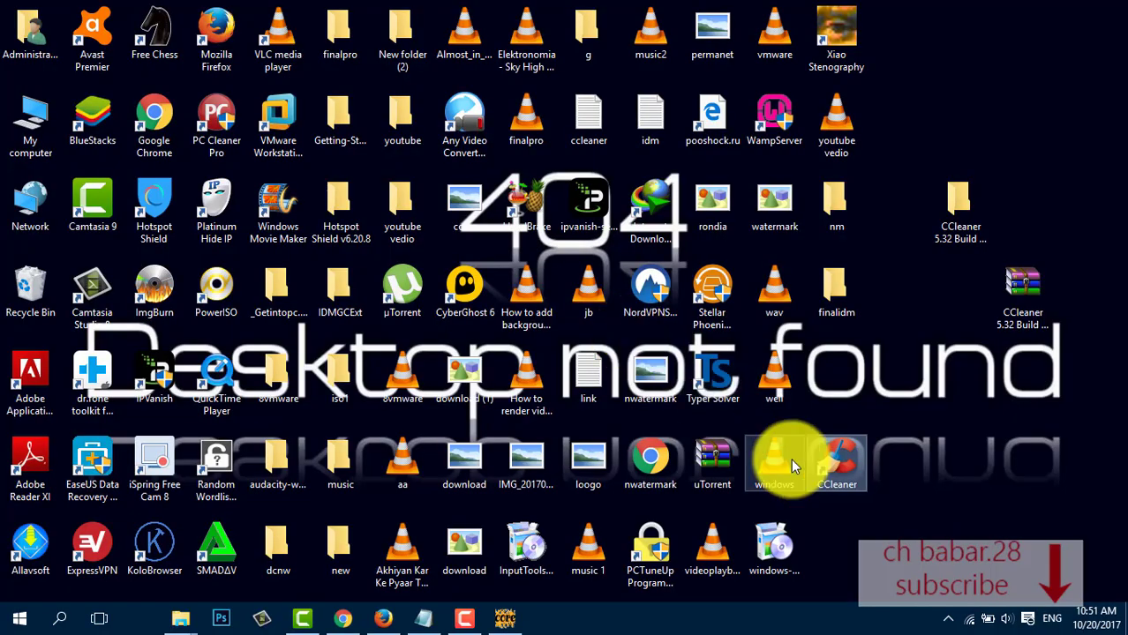
double_click(846, 474)
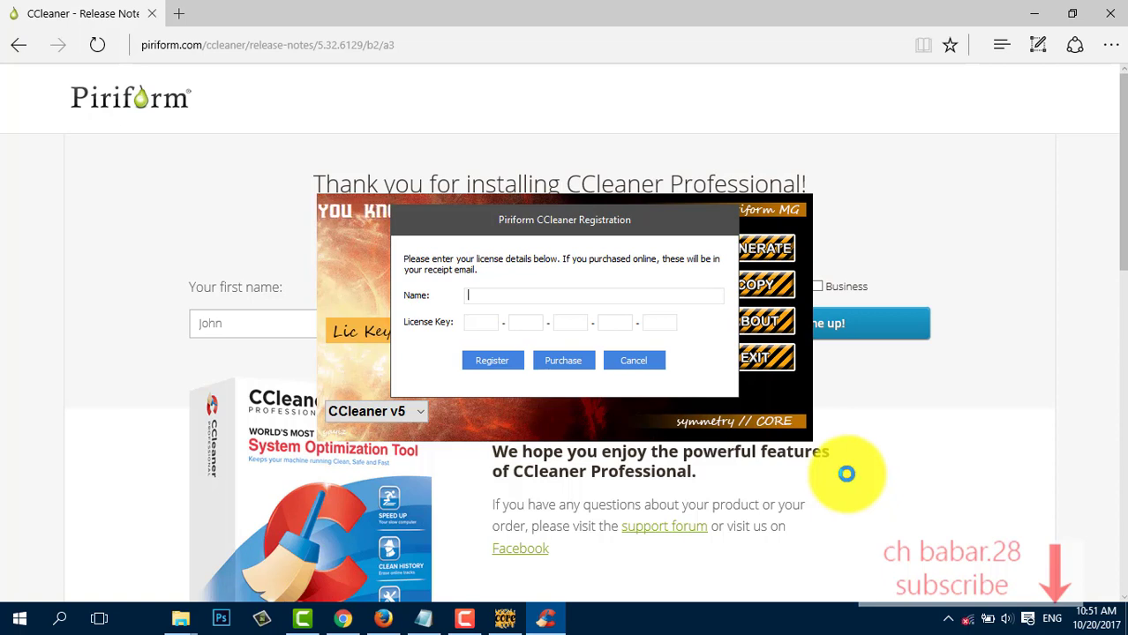
click(472, 323)
key(ctrl+v)
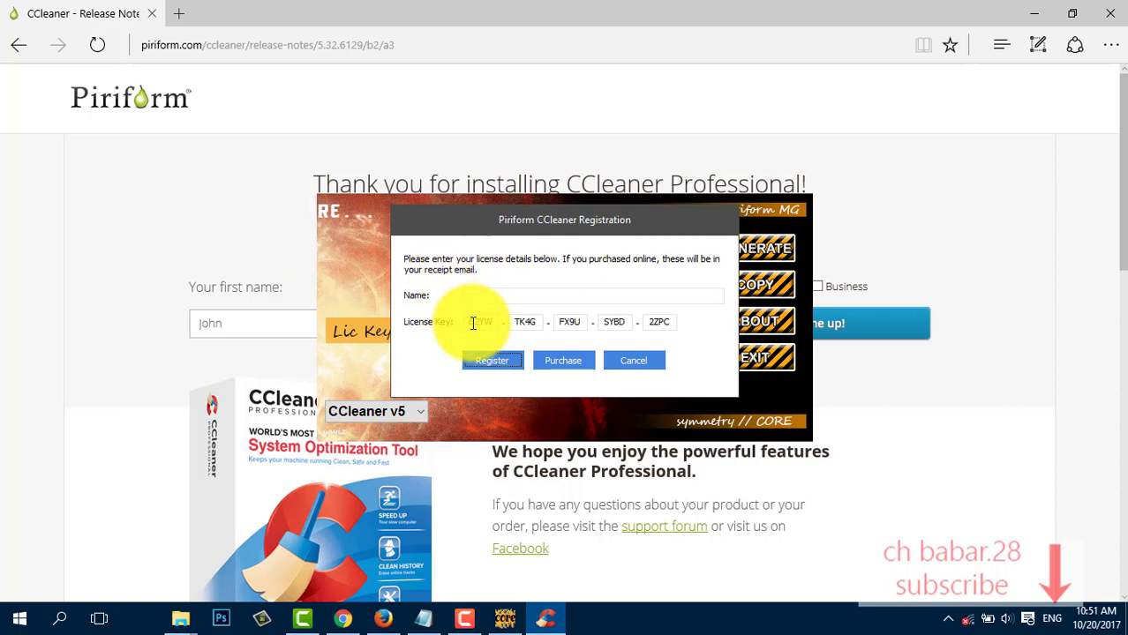
click(486, 299)
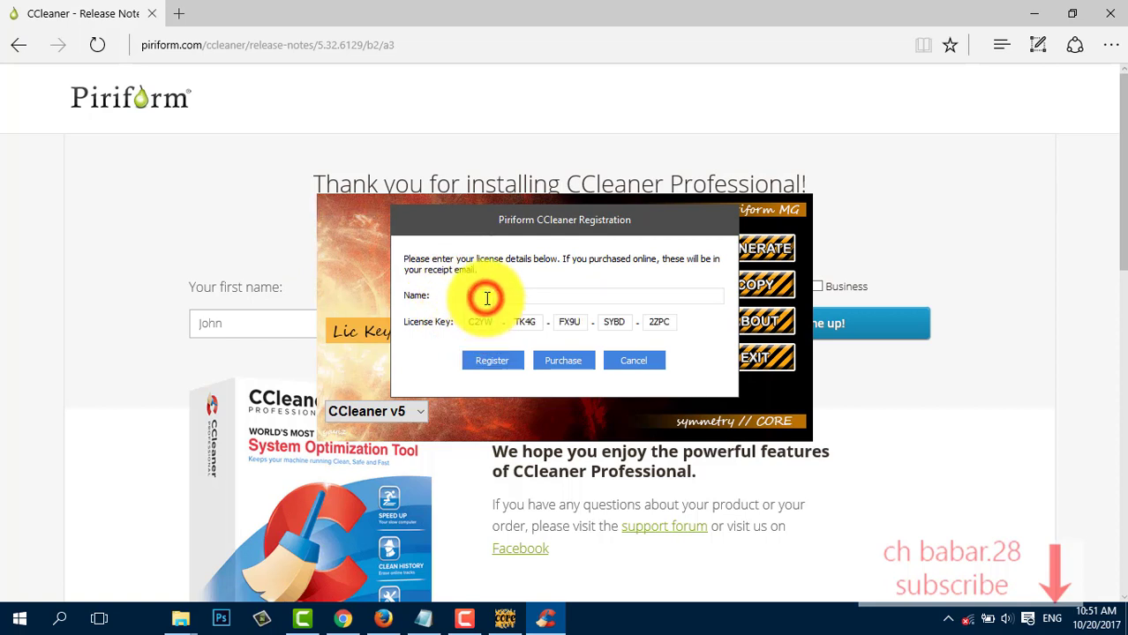
text(babar ch)
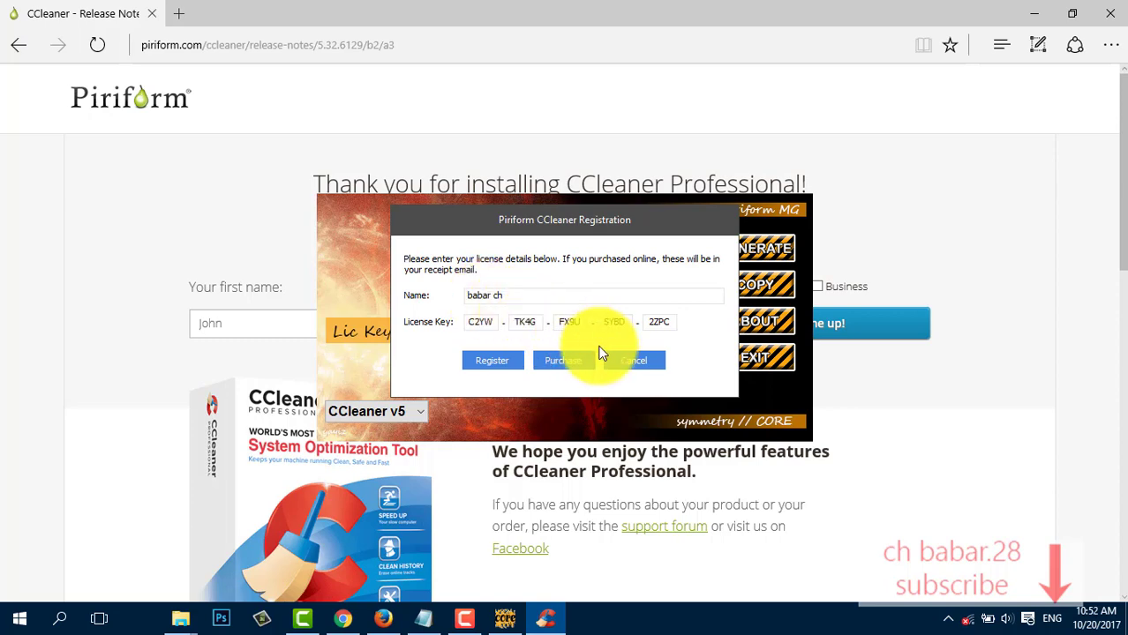
click(492, 360)
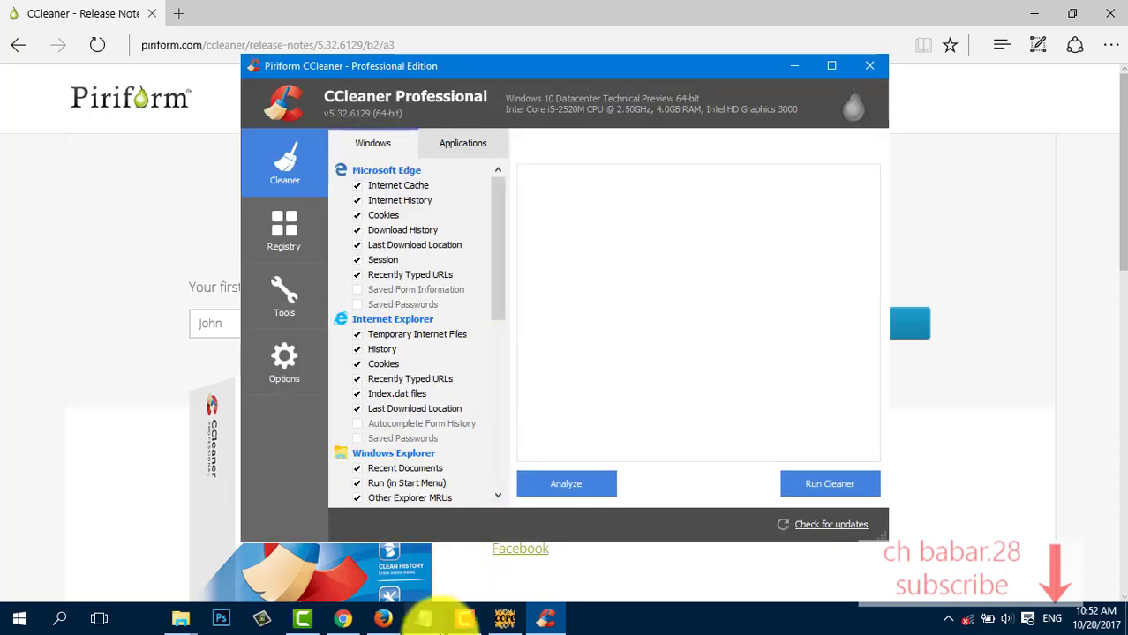
- Switch to Notepad and replace the existing note with "enter any user name"
click(424, 620)
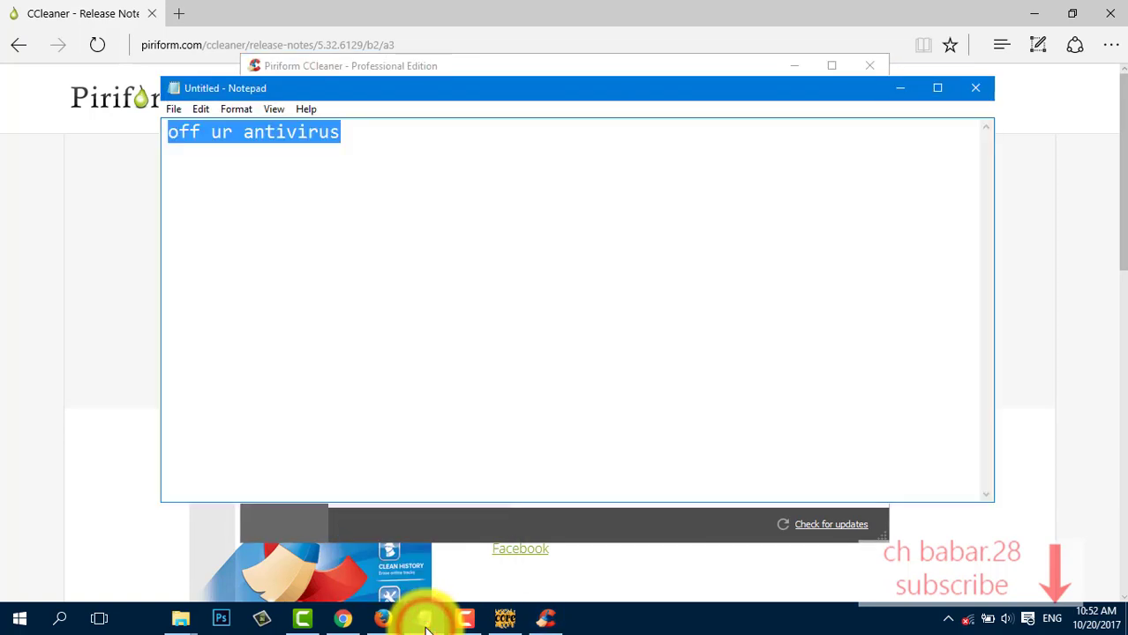
text(enter any us)
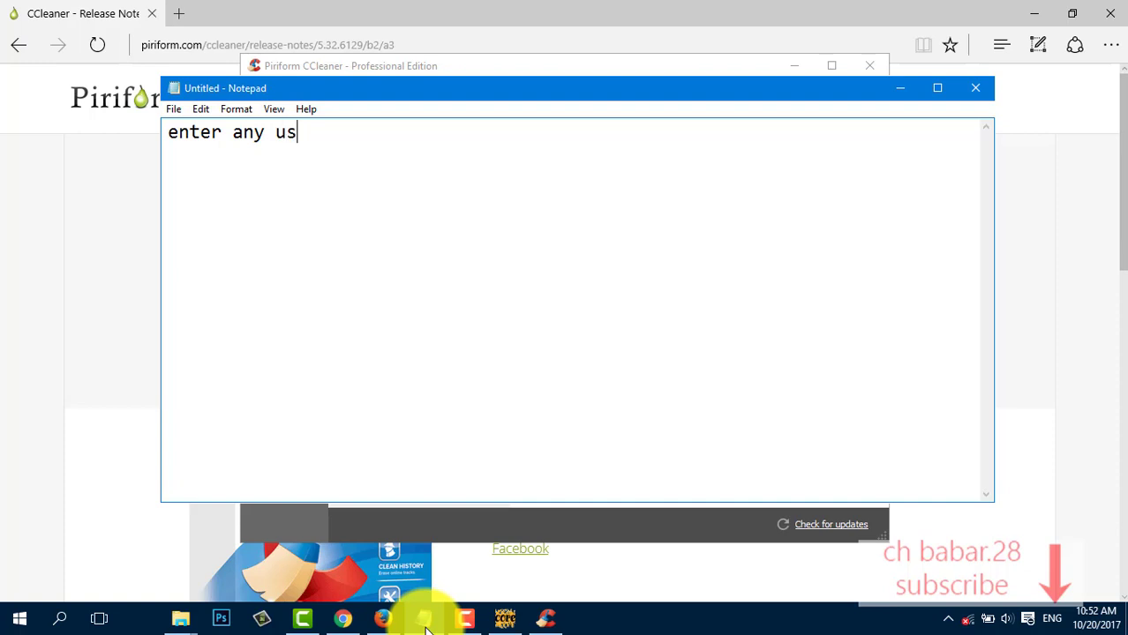
text(er name)
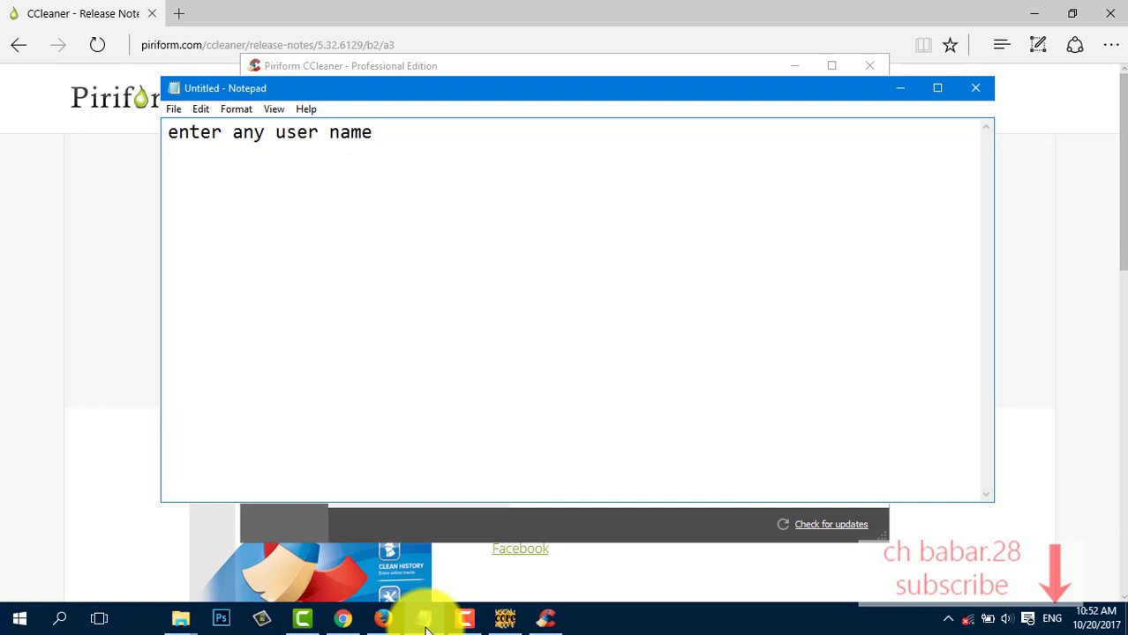
key(ctrl+a)
- Reopen CCleaner from the desktop and view the registration details on the About page of its options
click(86, 478)
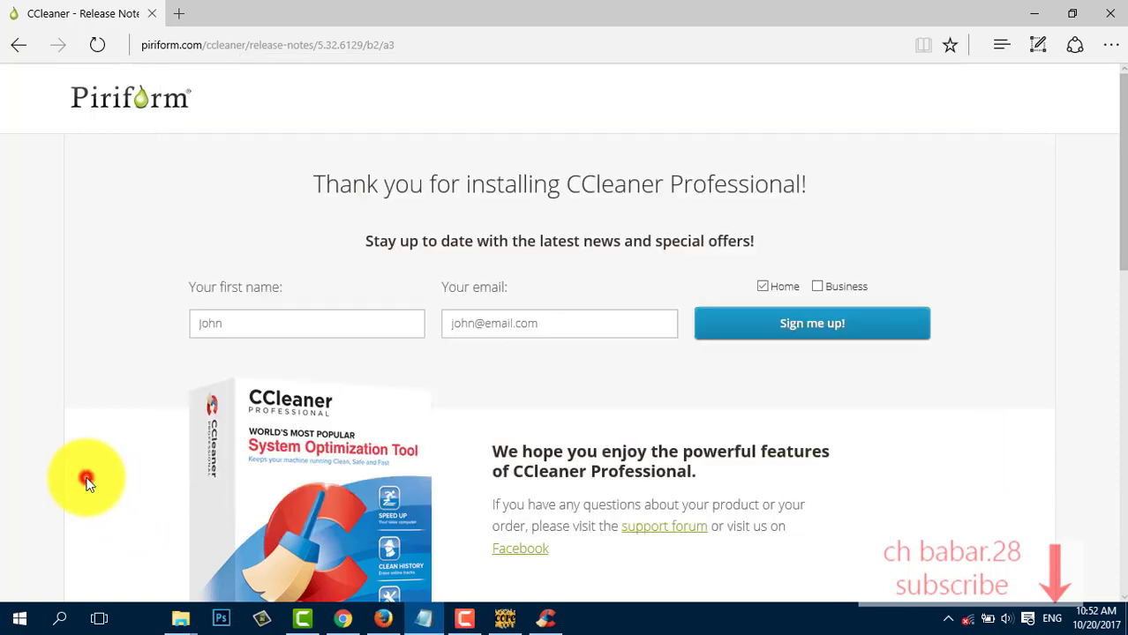
click(542, 620)
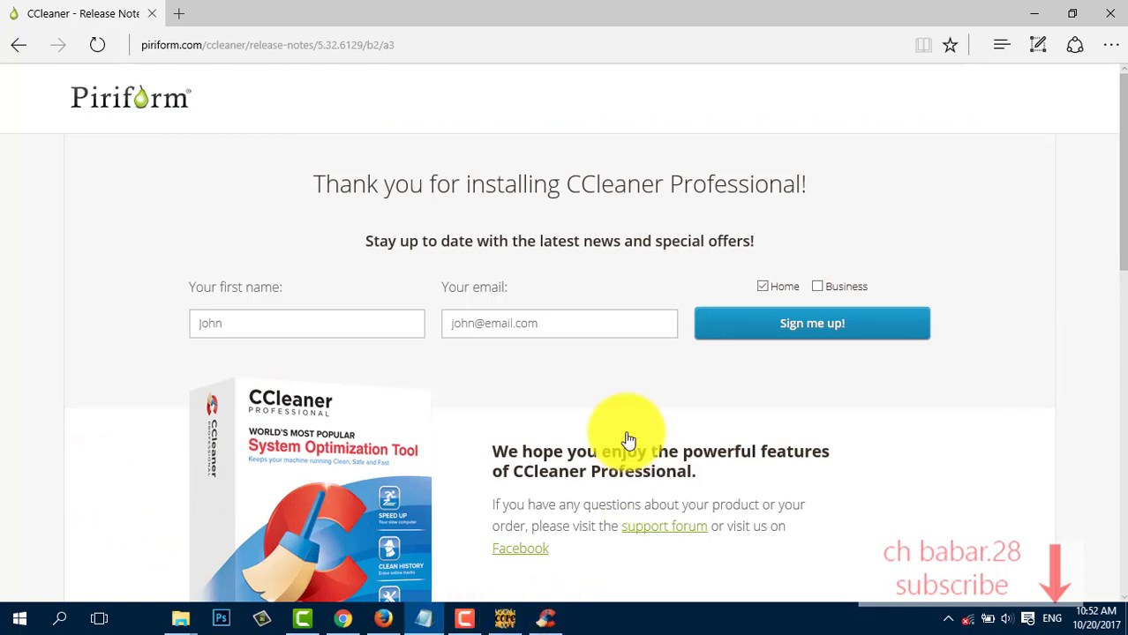
key(super+d)
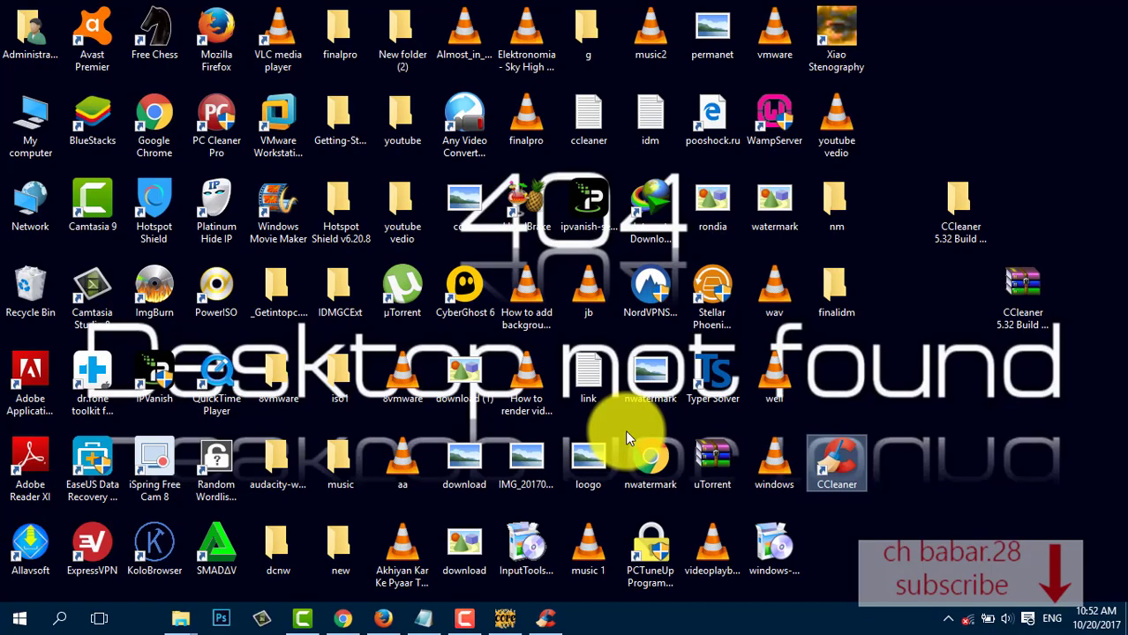
double_click(829, 460)
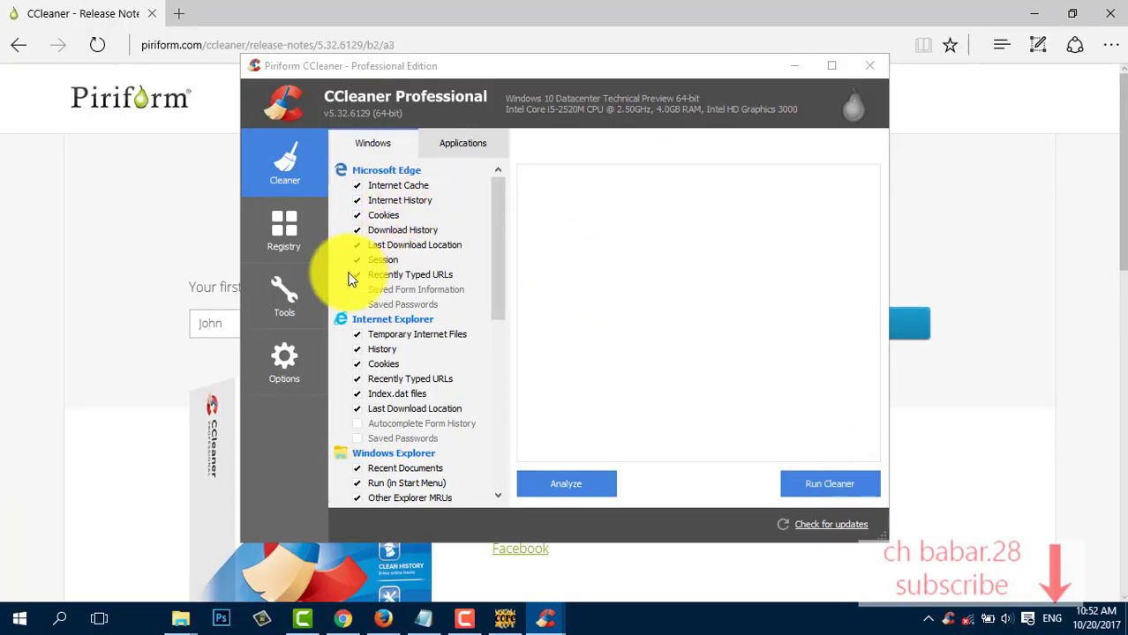
click(309, 348)
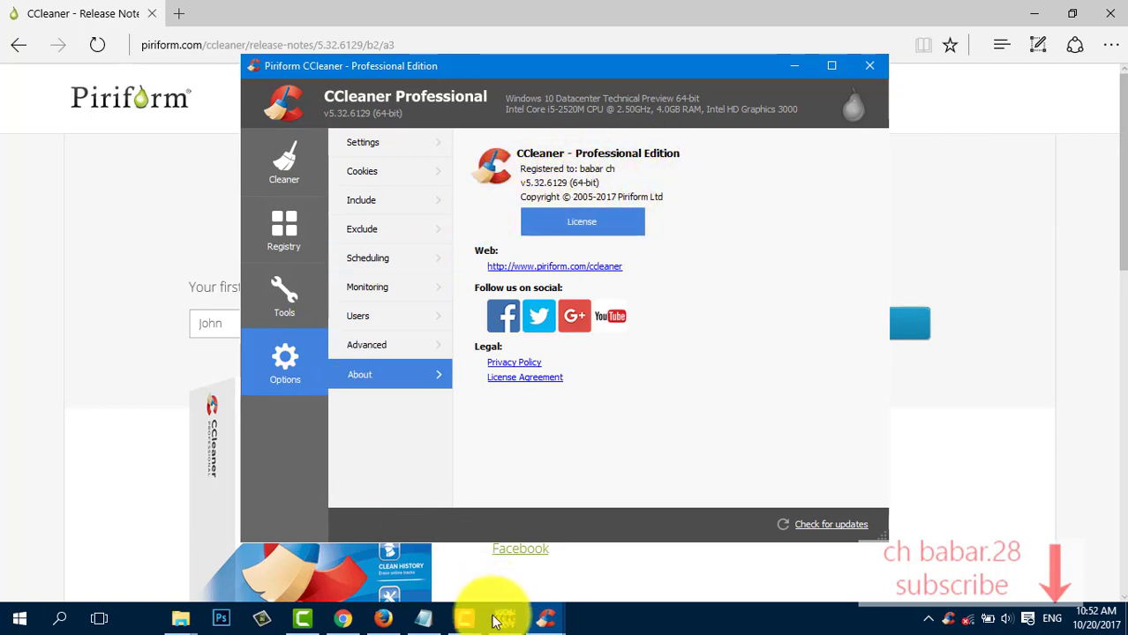
- Replace the Notepad note with "enjoy" and "if u like my vedio plz subscribe my channel like vedio and comment erite and visit my channel"
click(424, 621)
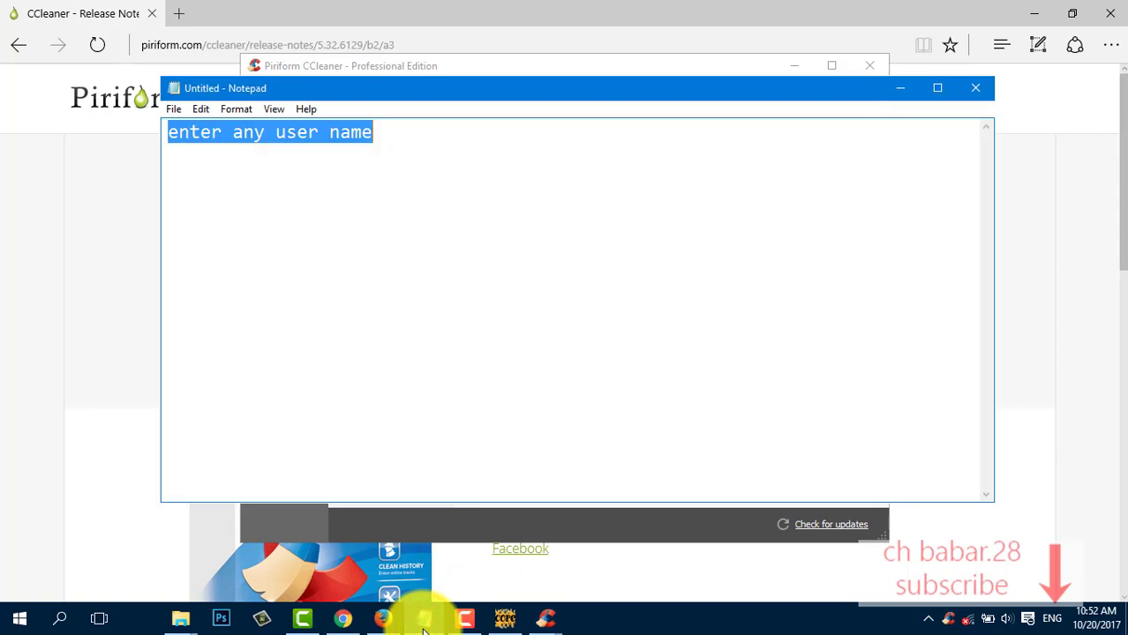
text(enjoy)
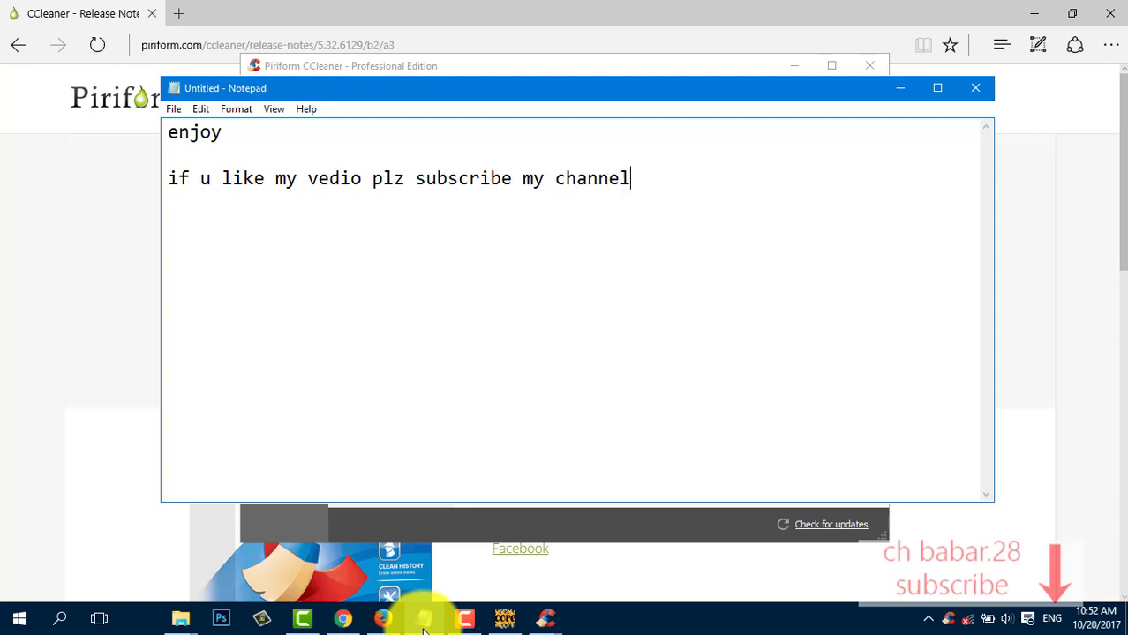
text(ike vedio and com)
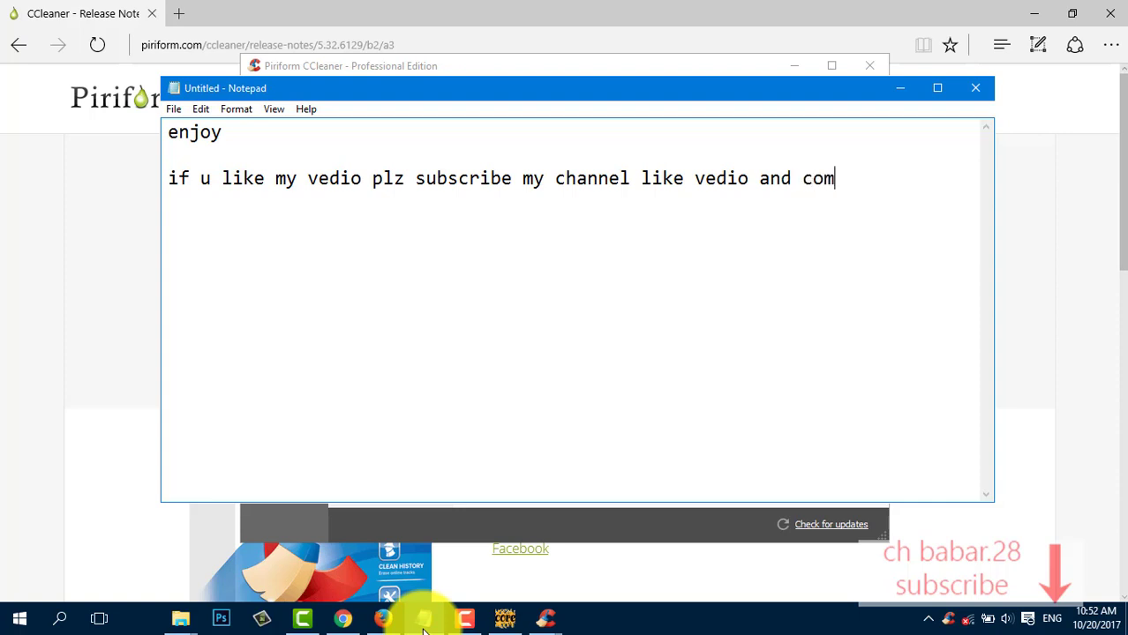
text(ment eri)
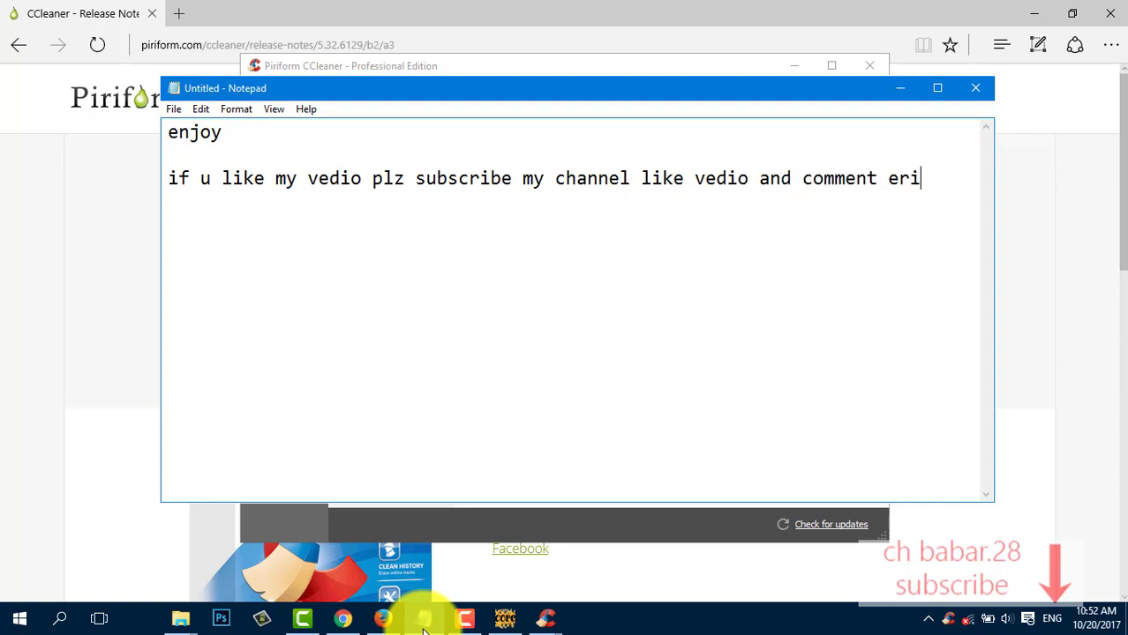
text(te and visit m)
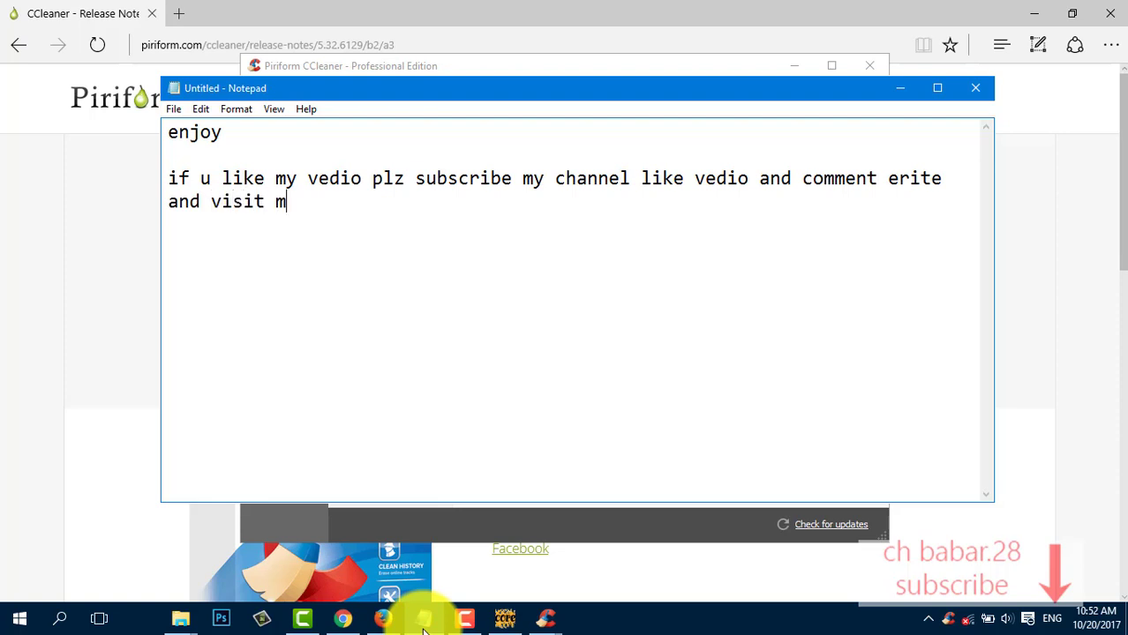
text(y channel)
key(ctrl+a)
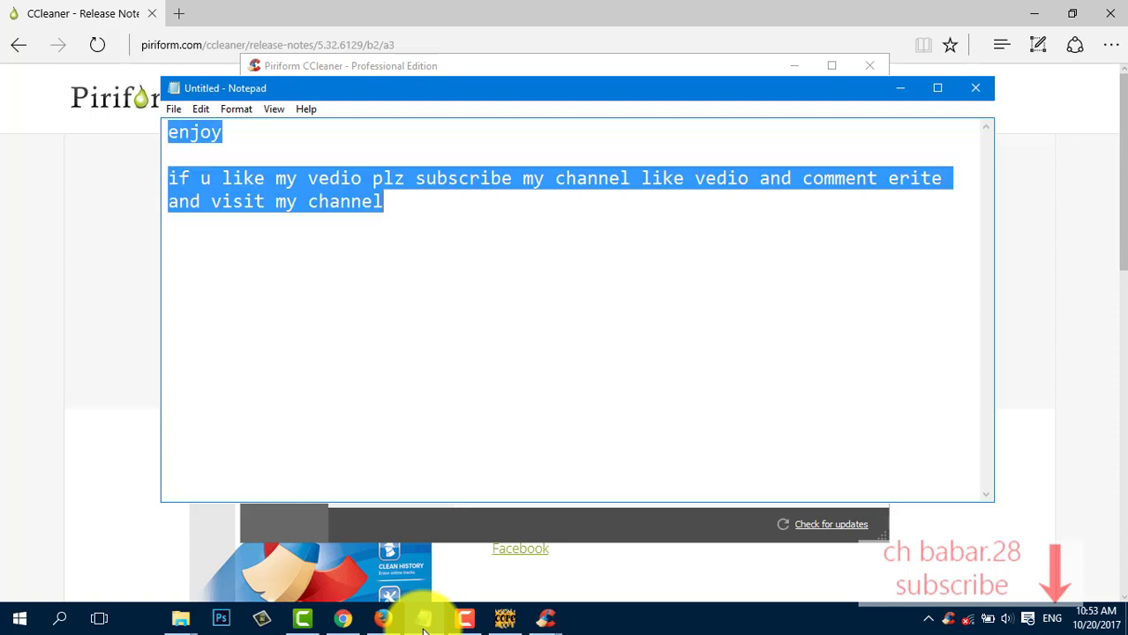